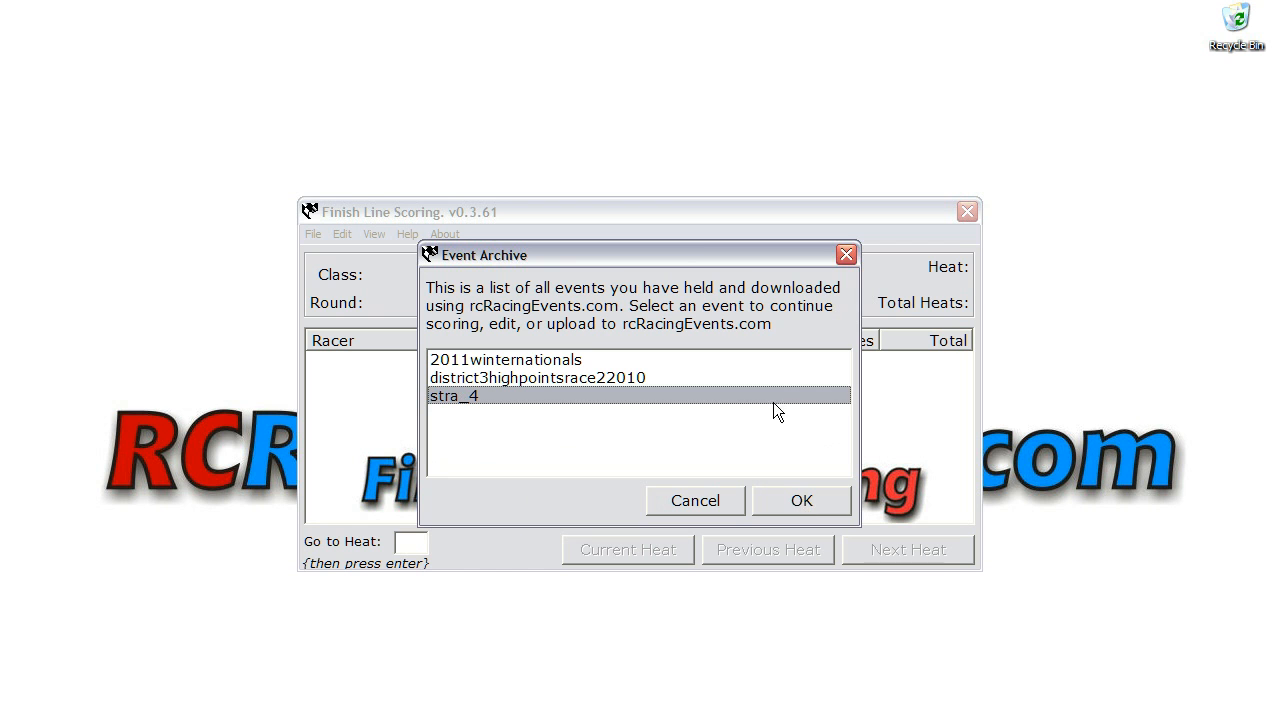
Step: Open the stra_4 event and give the third-listed racer in heat 1 a score of 400
left_click(803, 500)
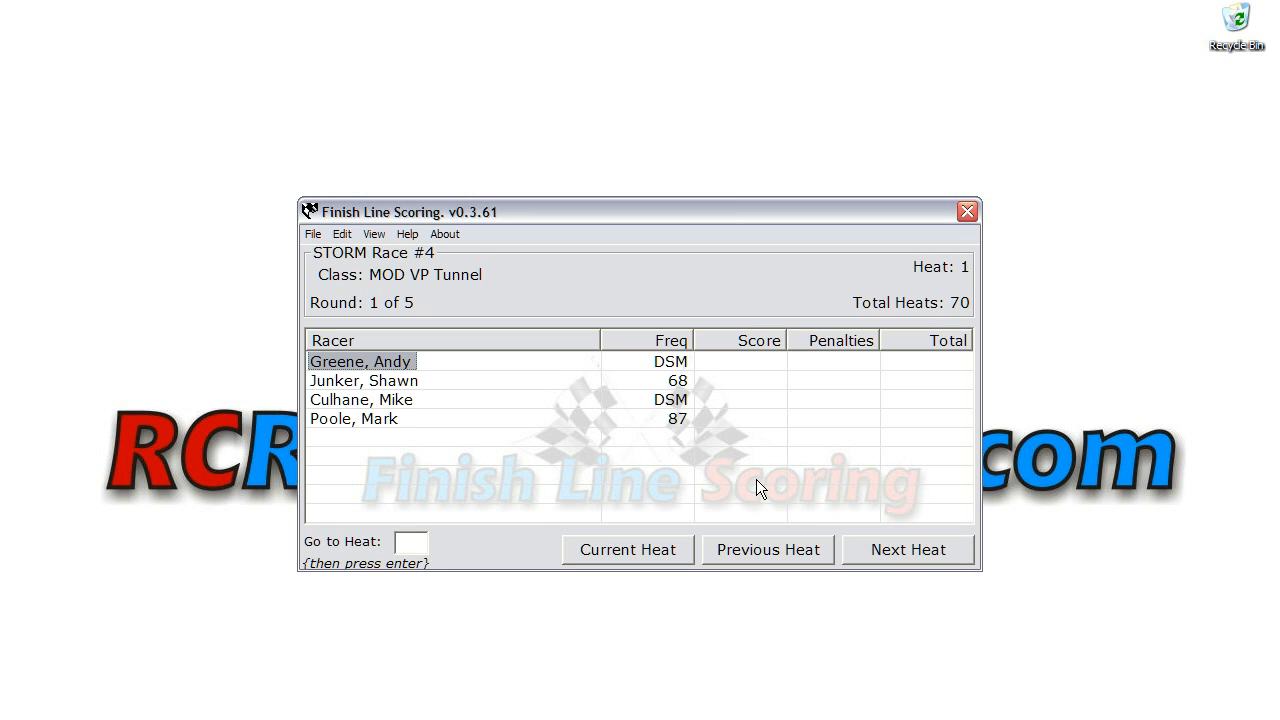
double_click(386, 405)
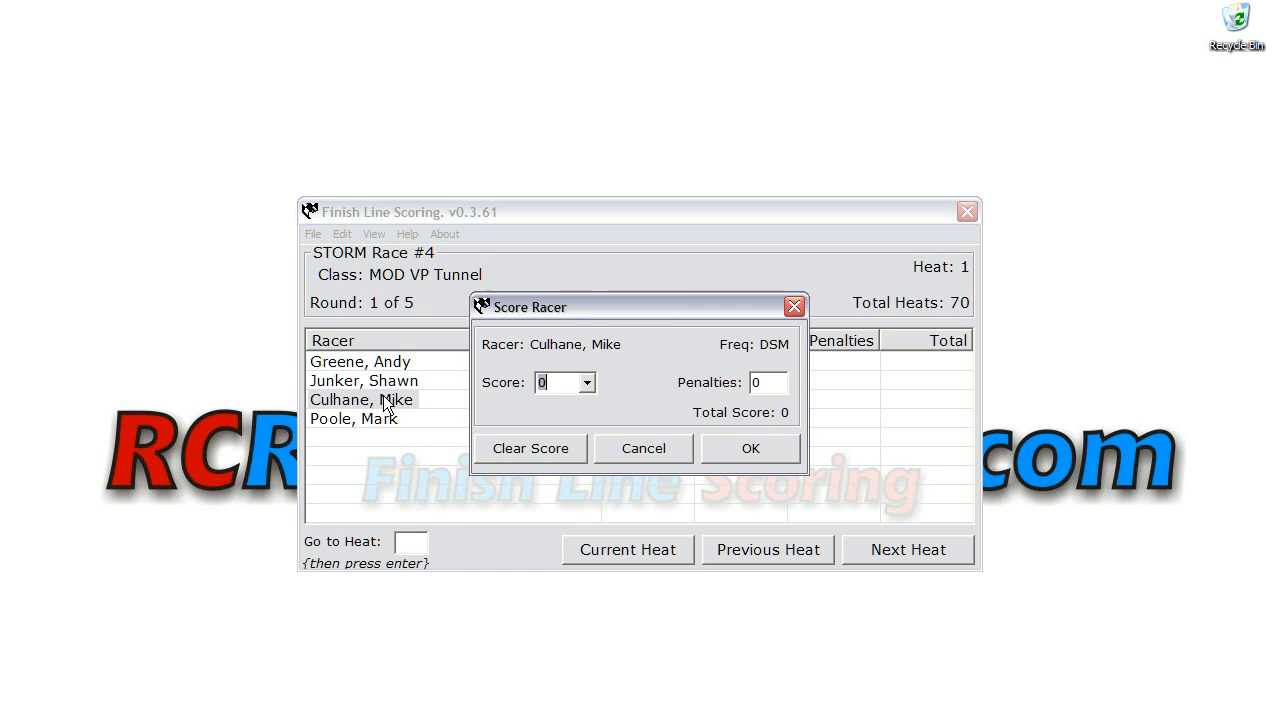
left_click(588, 384)
left_click(592, 406)
left_click(590, 405)
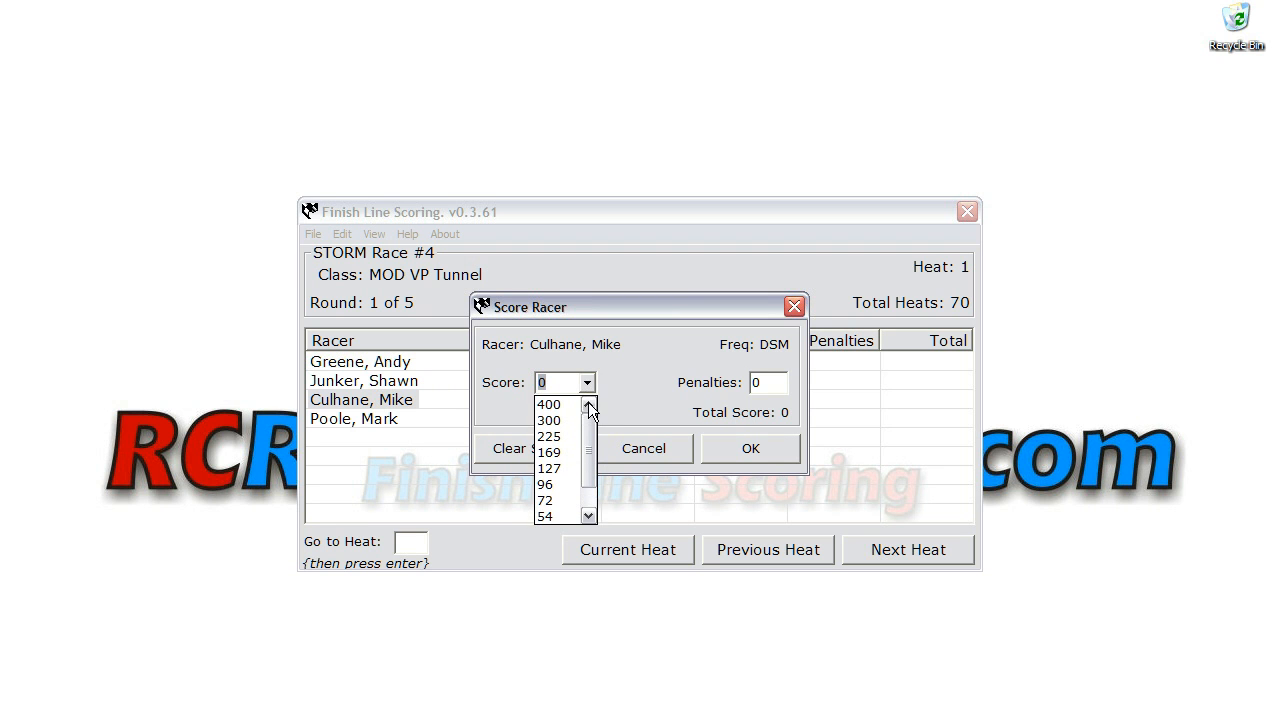
left_click(552, 405)
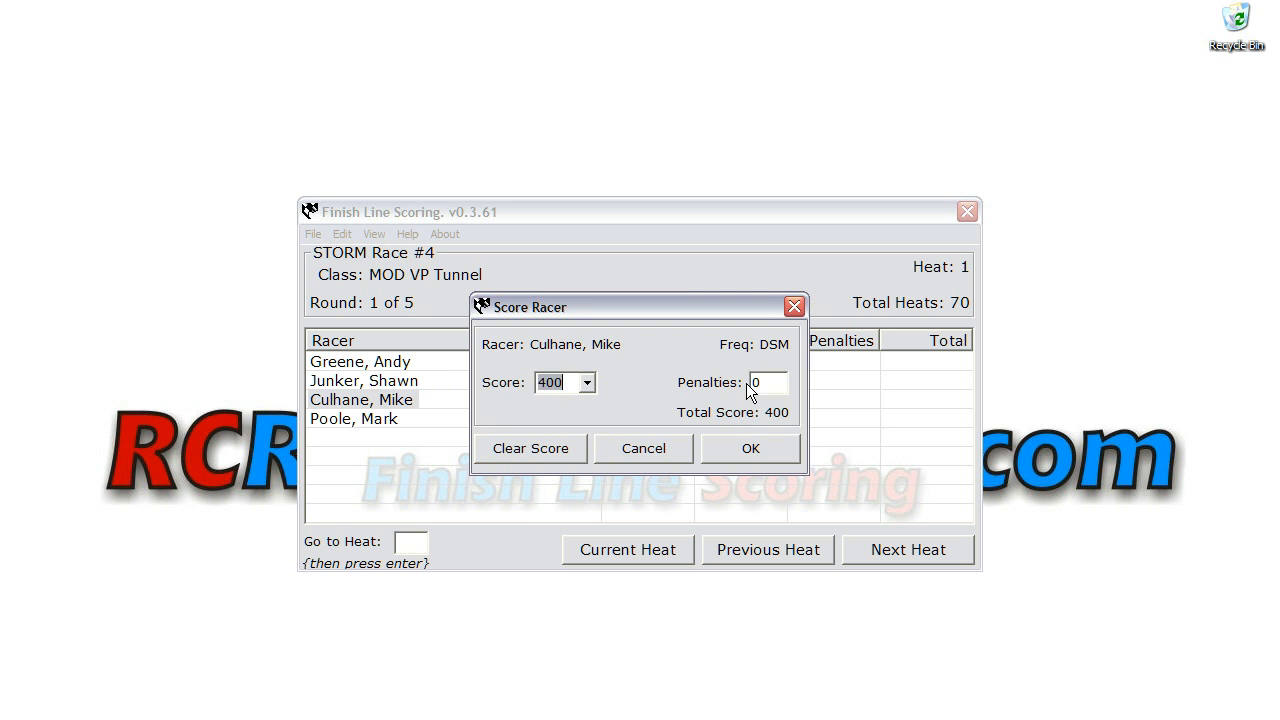
left_click(737, 451)
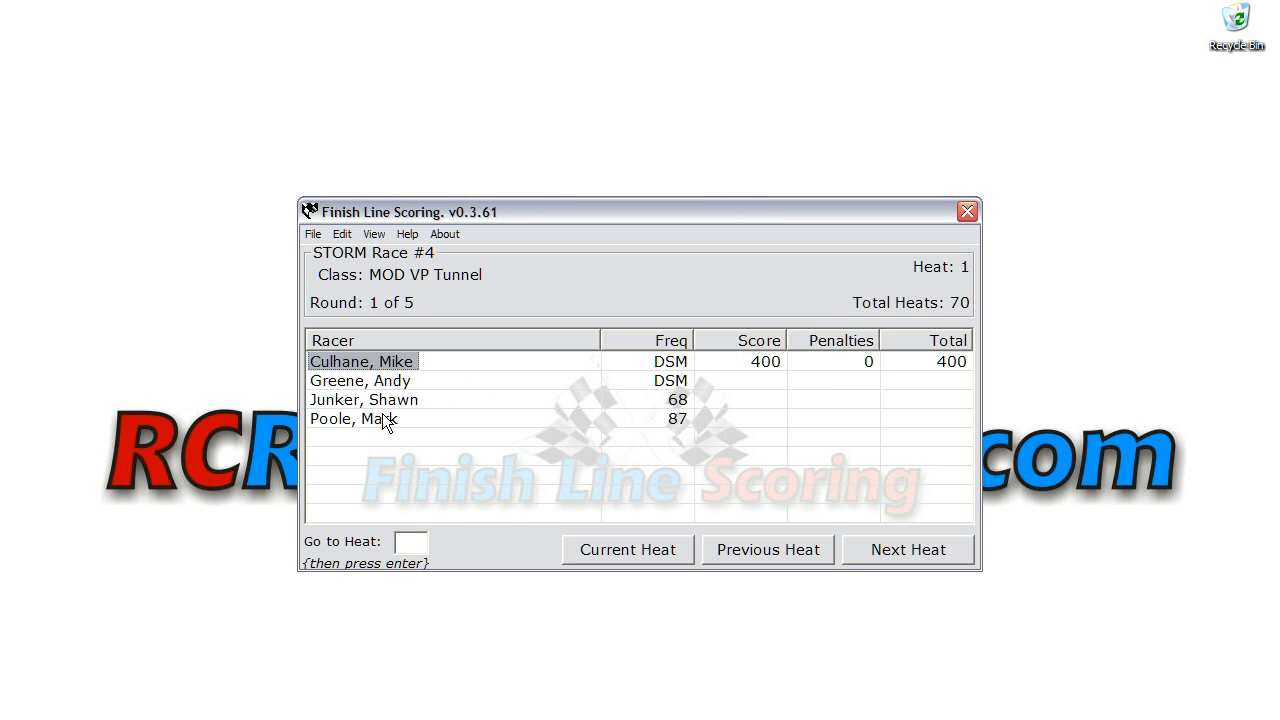
Step: Give the racer on frequency 68 a score of 300
double_click(368, 402)
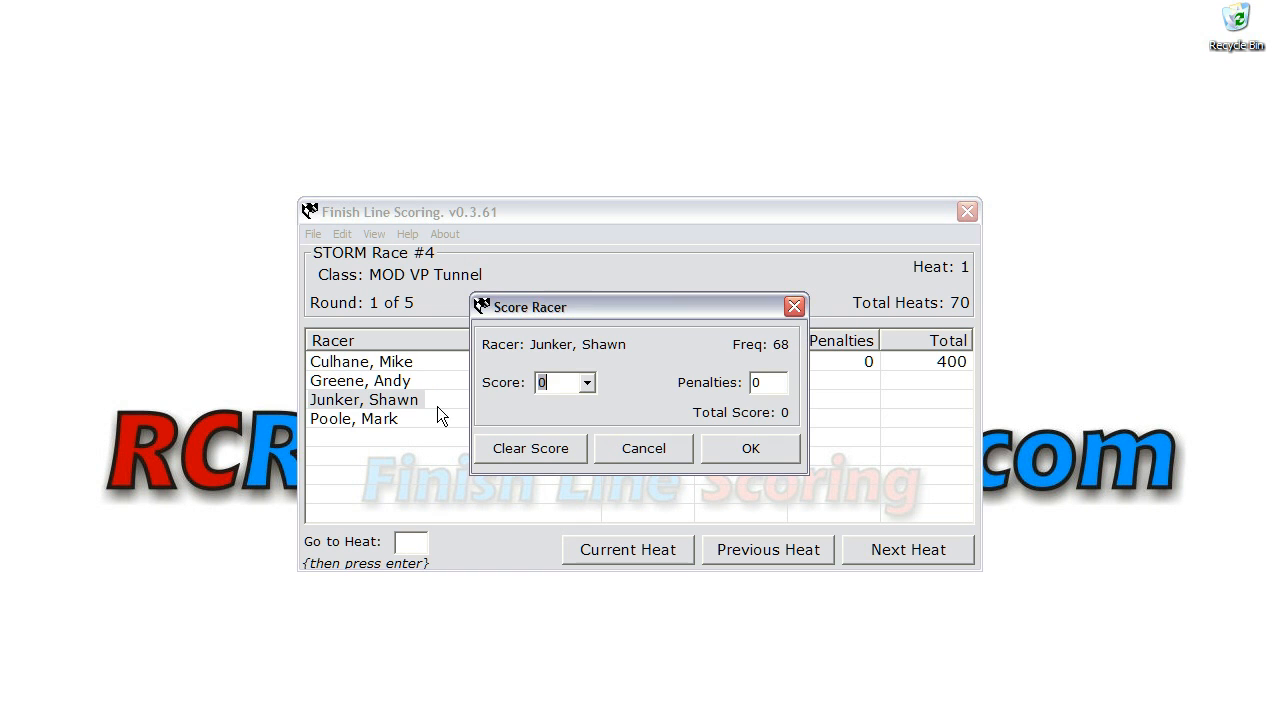
left_click(589, 383)
mouse_move(592, 450)
left_mouse_down()
mouse_move(591, 418)
mouse_move(592, 436)
left_mouse_up()
left_click(626, 374)
type("300")
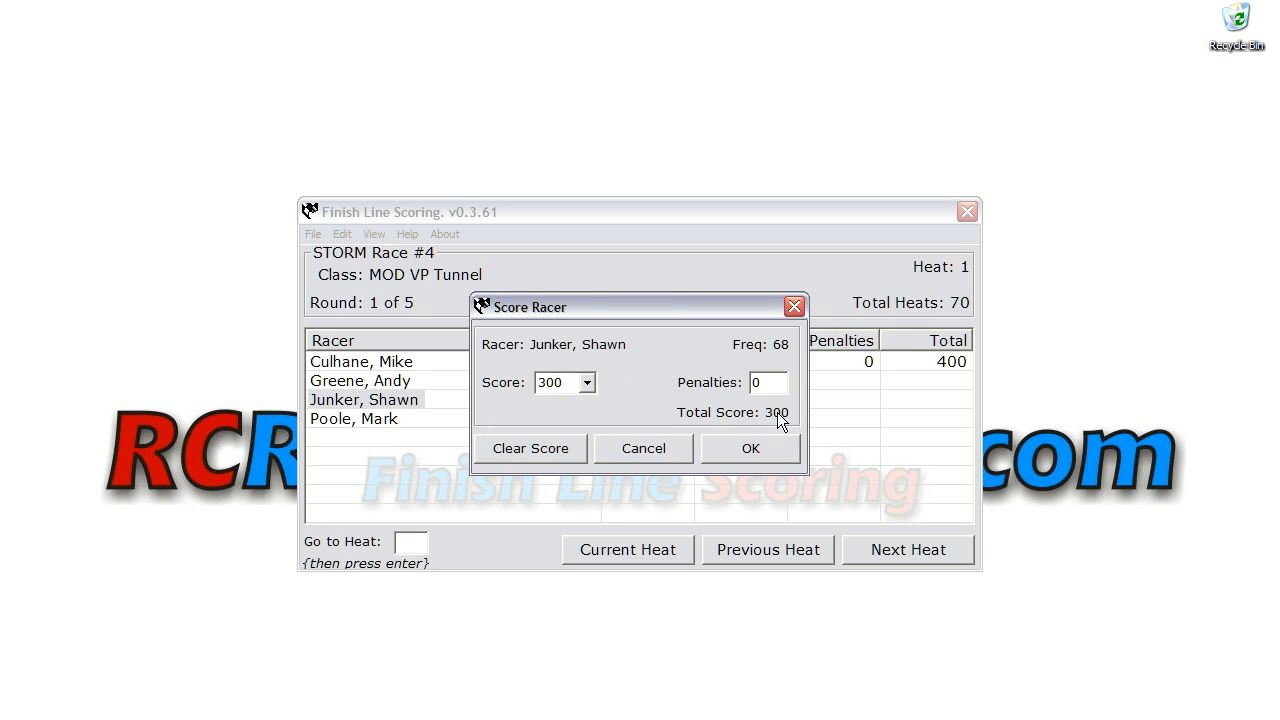
left_click(750, 447)
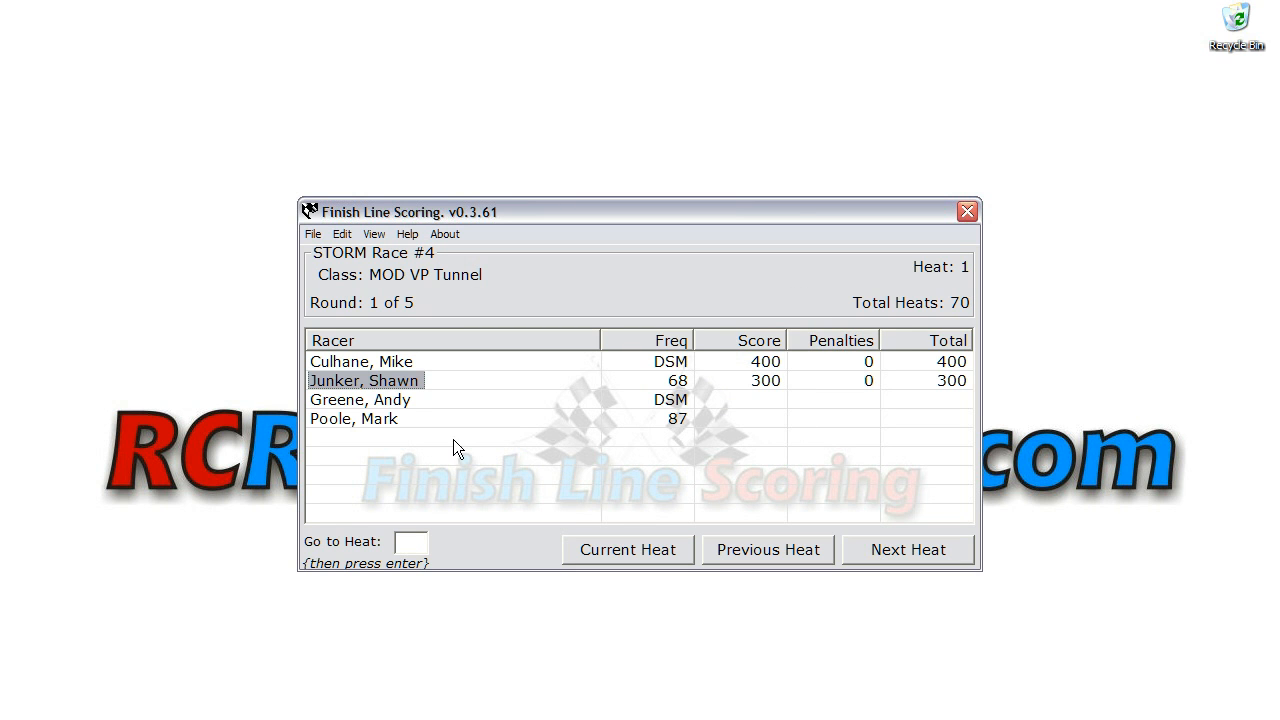
Step: Give the third-listed racer, still unscored on frequency DSM, a score of 25
double_click(368, 404)
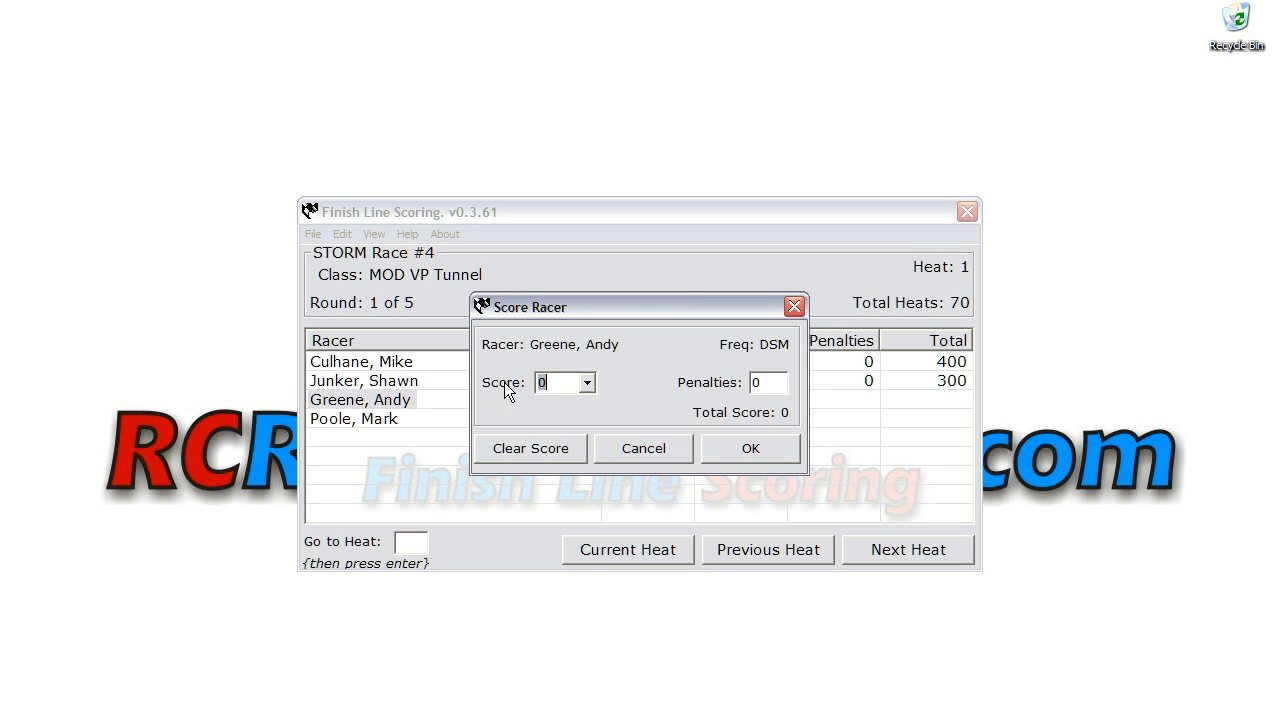
left_click(587, 384)
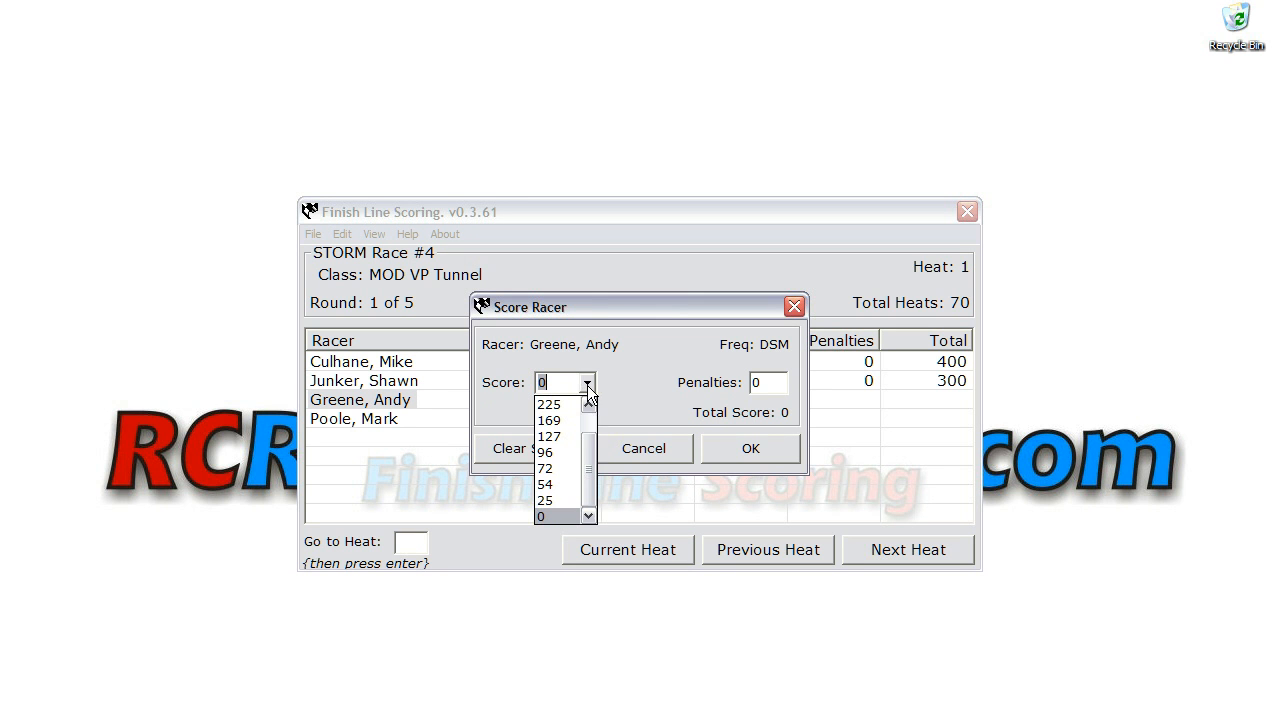
left_click(556, 500)
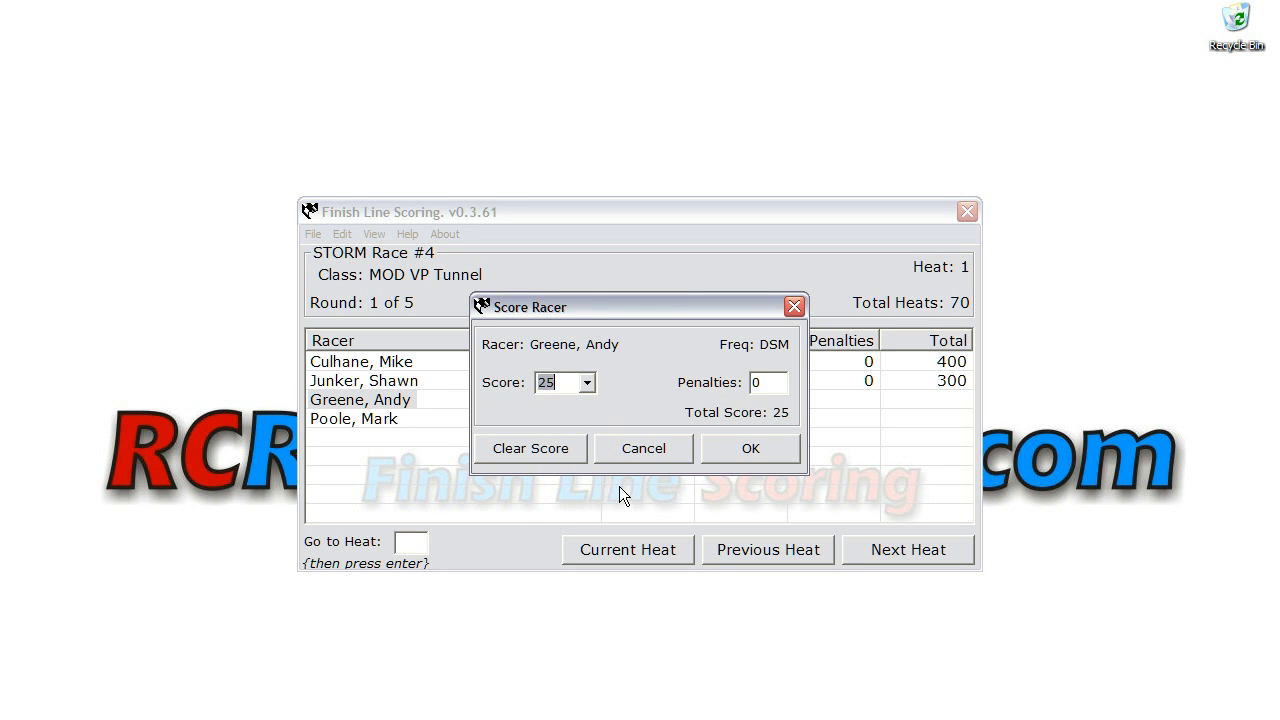
left_click(742, 447)
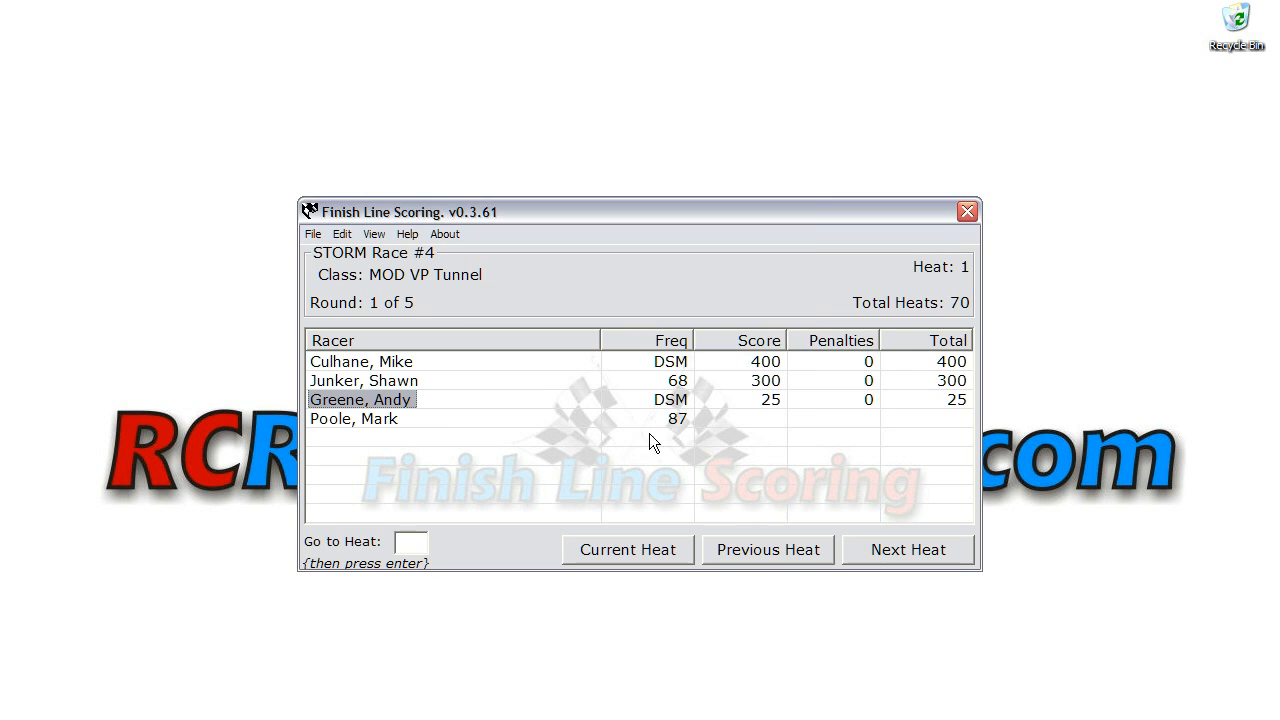
Step: Give the racer on frequency 87 a score of 225 with a 50-point penalty, staying on heat 1
double_click(380, 421)
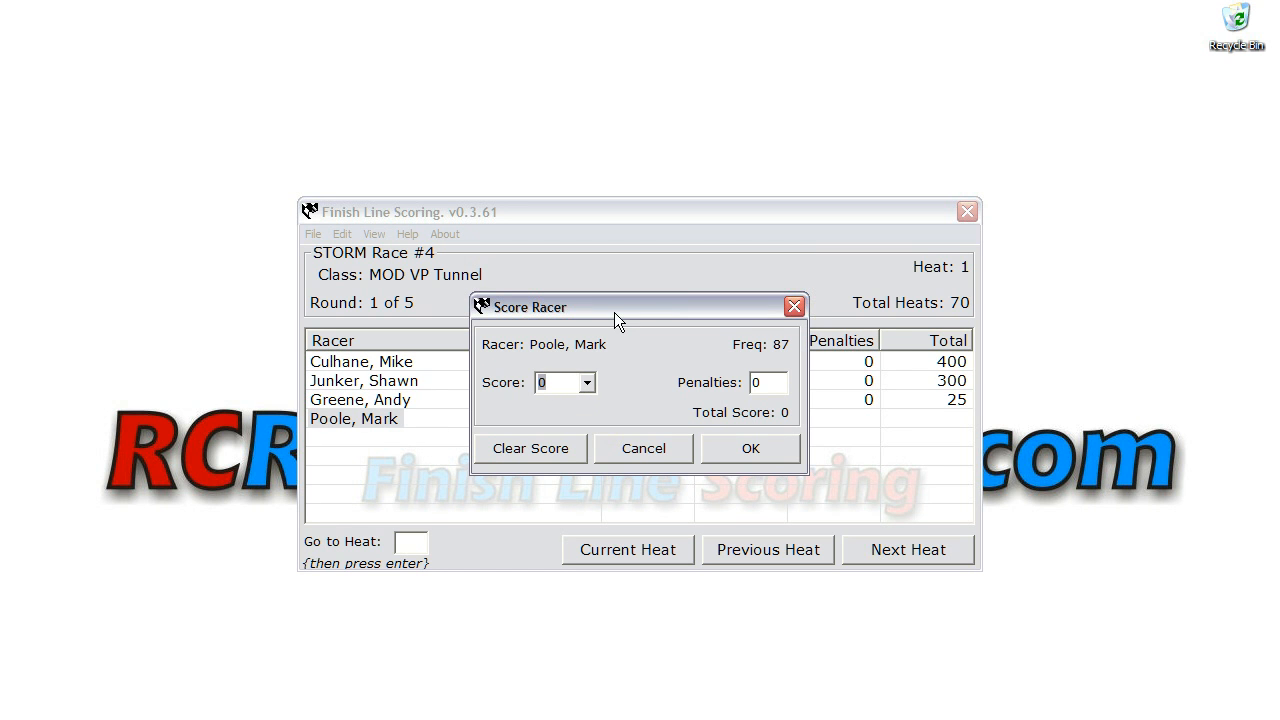
left_click(588, 383)
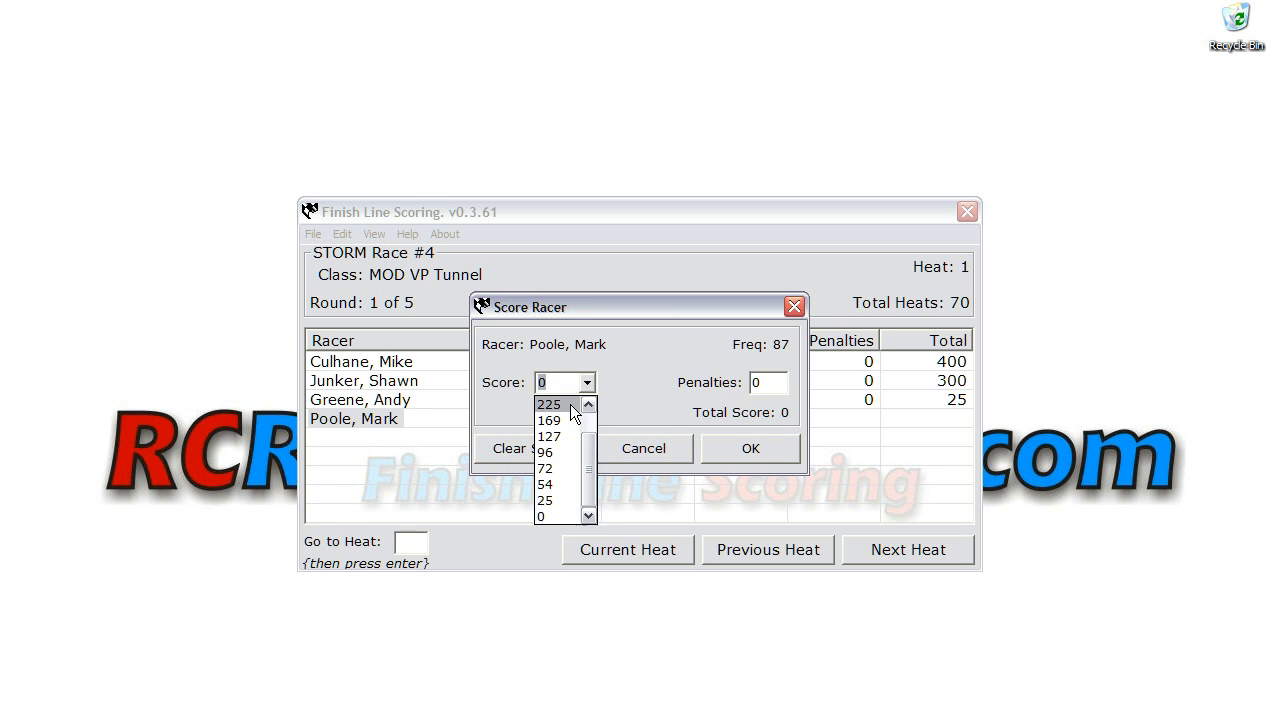
left_click(560, 404)
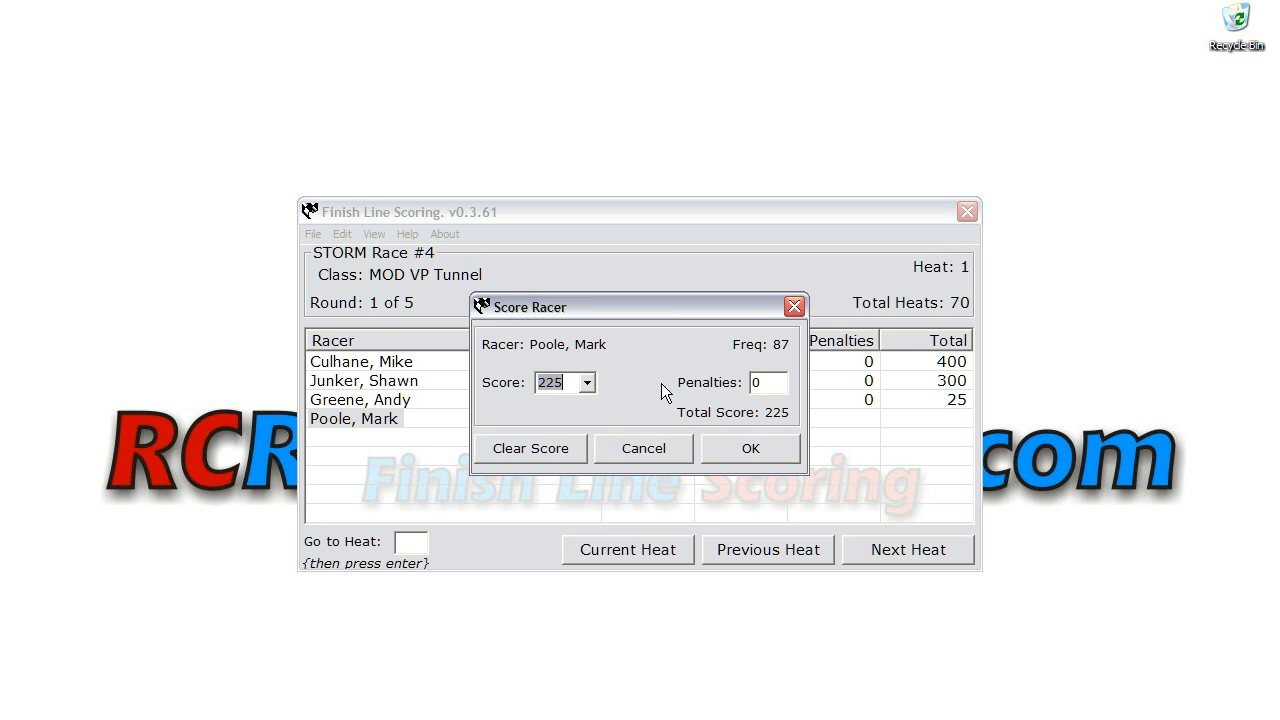
left_click(755, 382)
left_click_drag(752, 382, 795, 383)
type("50")
left_click(745, 451)
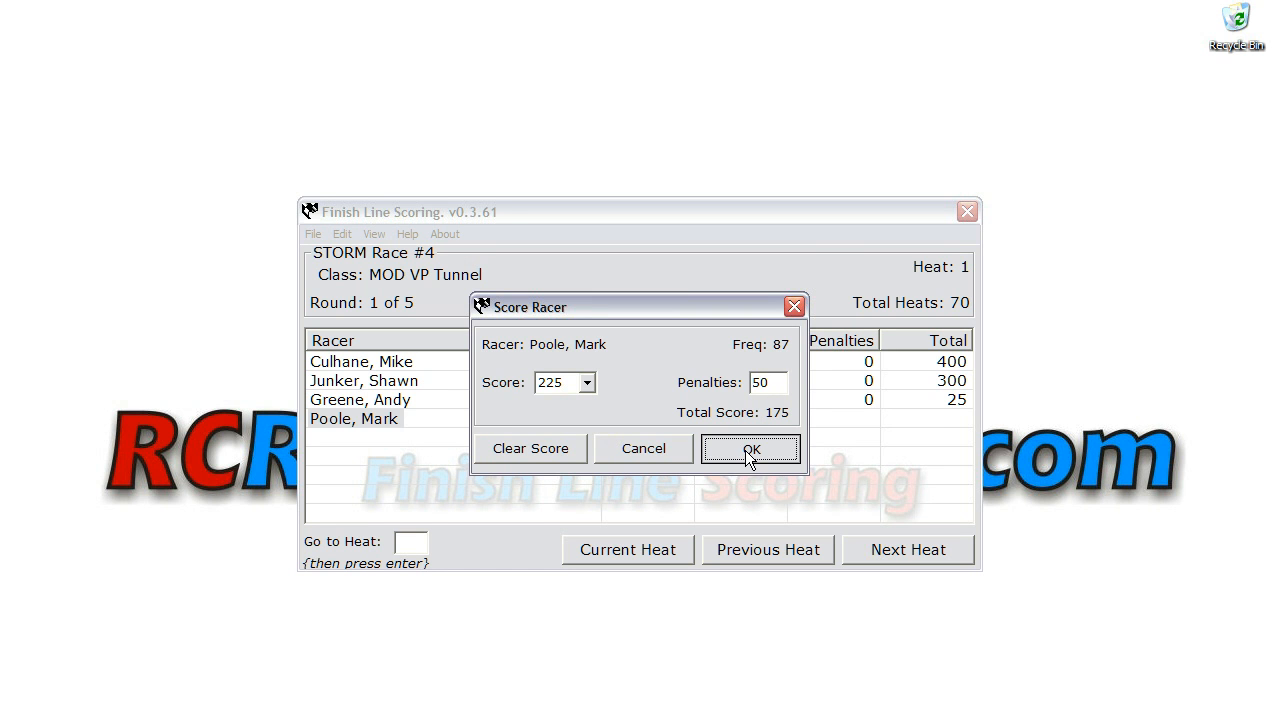
left_click_drag(643, 360, 680, 332)
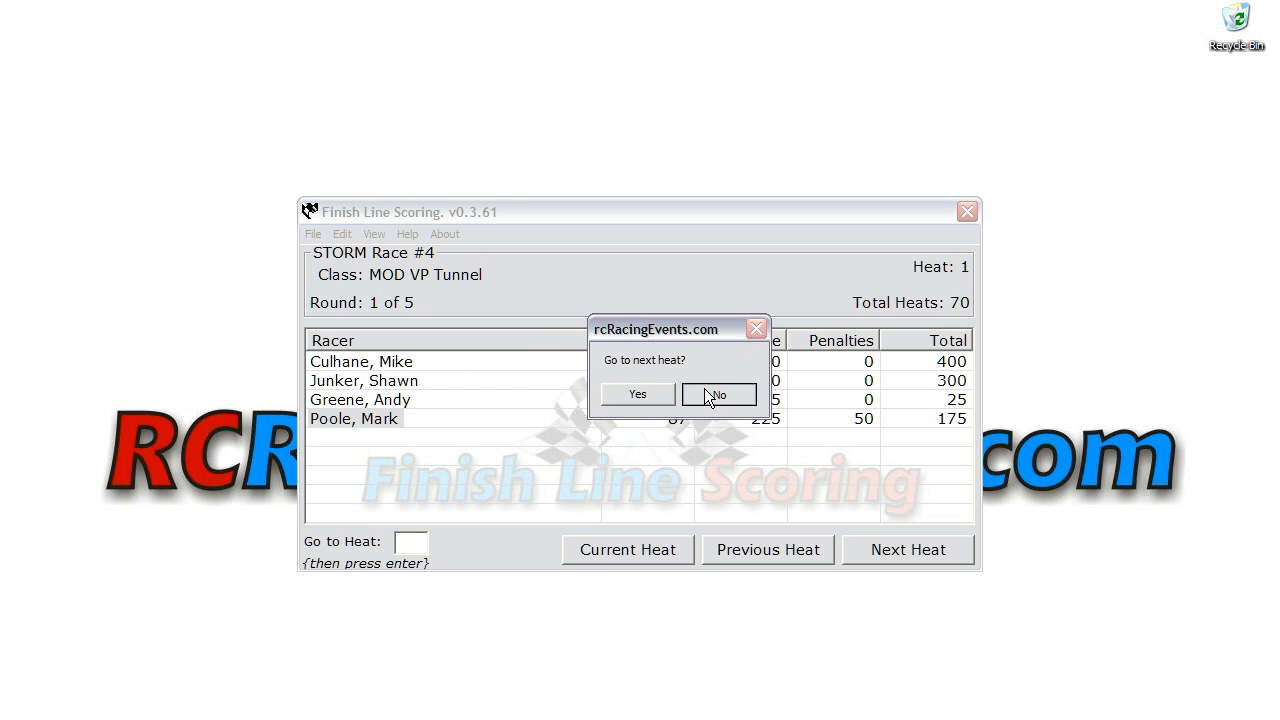
left_click(705, 392)
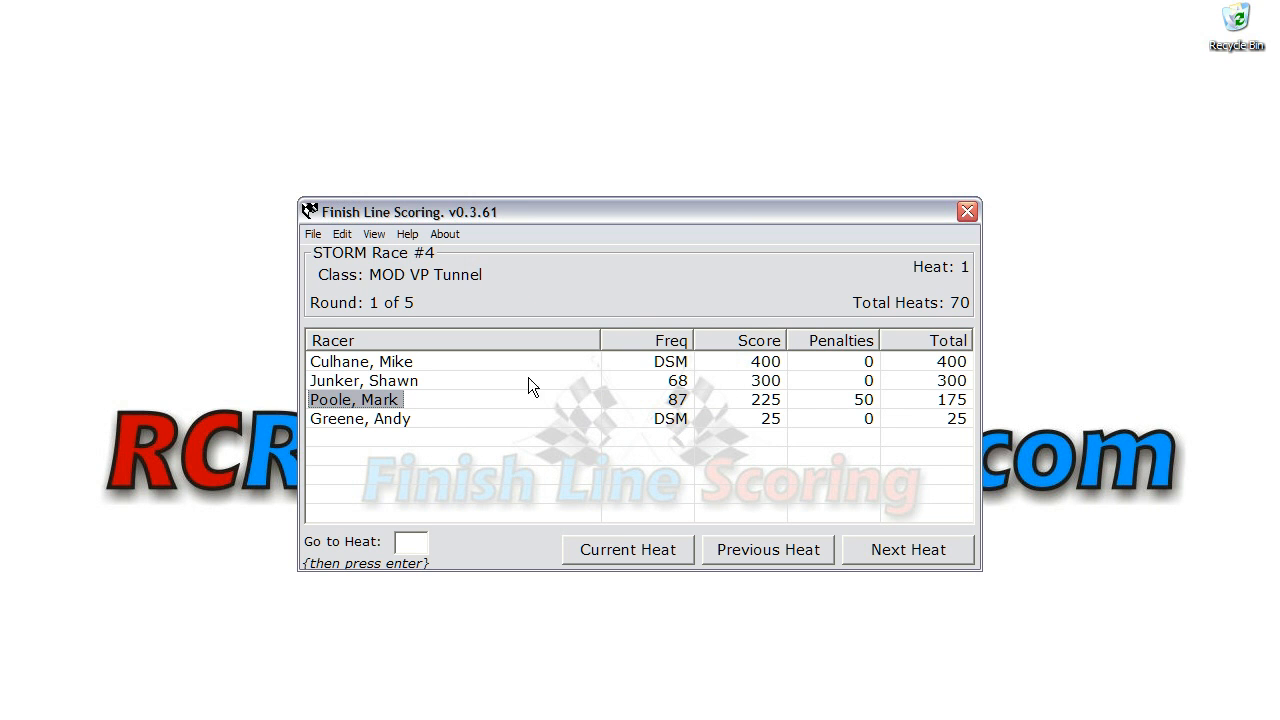
Step: Set the penalties of the racer on frequency 87 to 0, again staying on heat 1
double_click(354, 400)
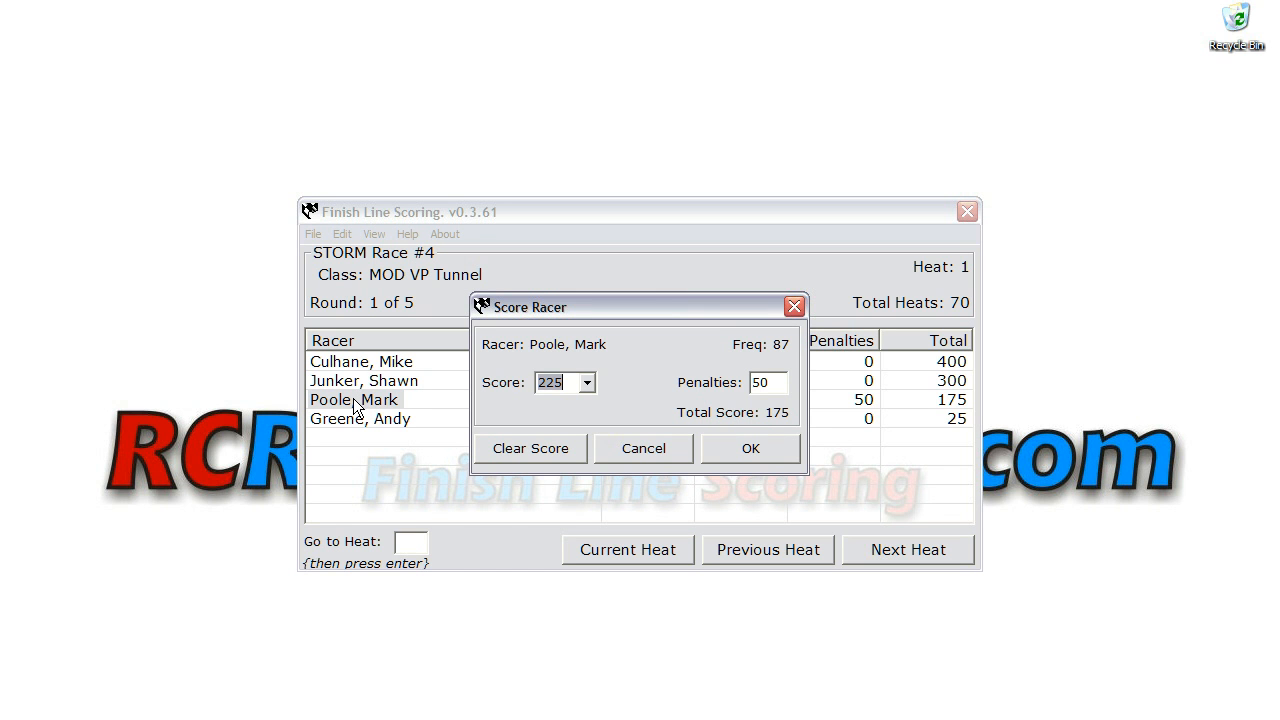
key("Tab")
type("0")
left_click(755, 445)
left_click(681, 427)
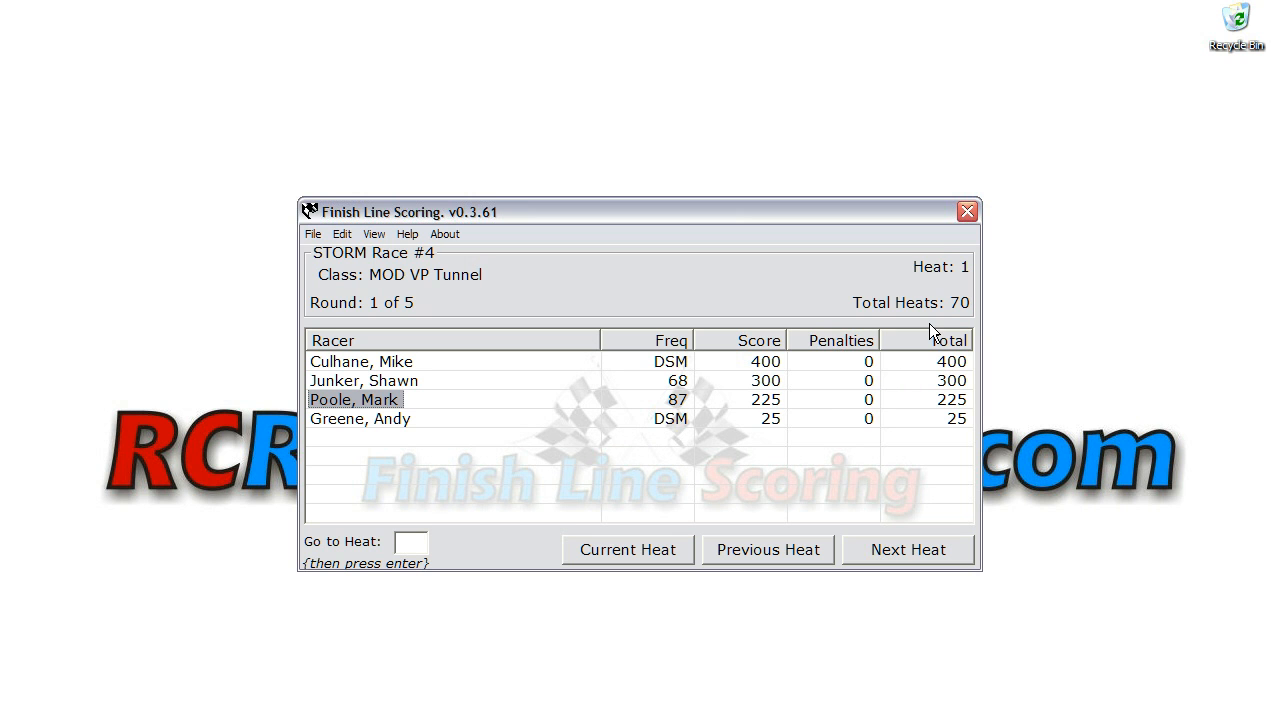
Step: Move to heat 2 and give its third-listed racer, on frequency DSM, a score of 400
left_click(633, 551)
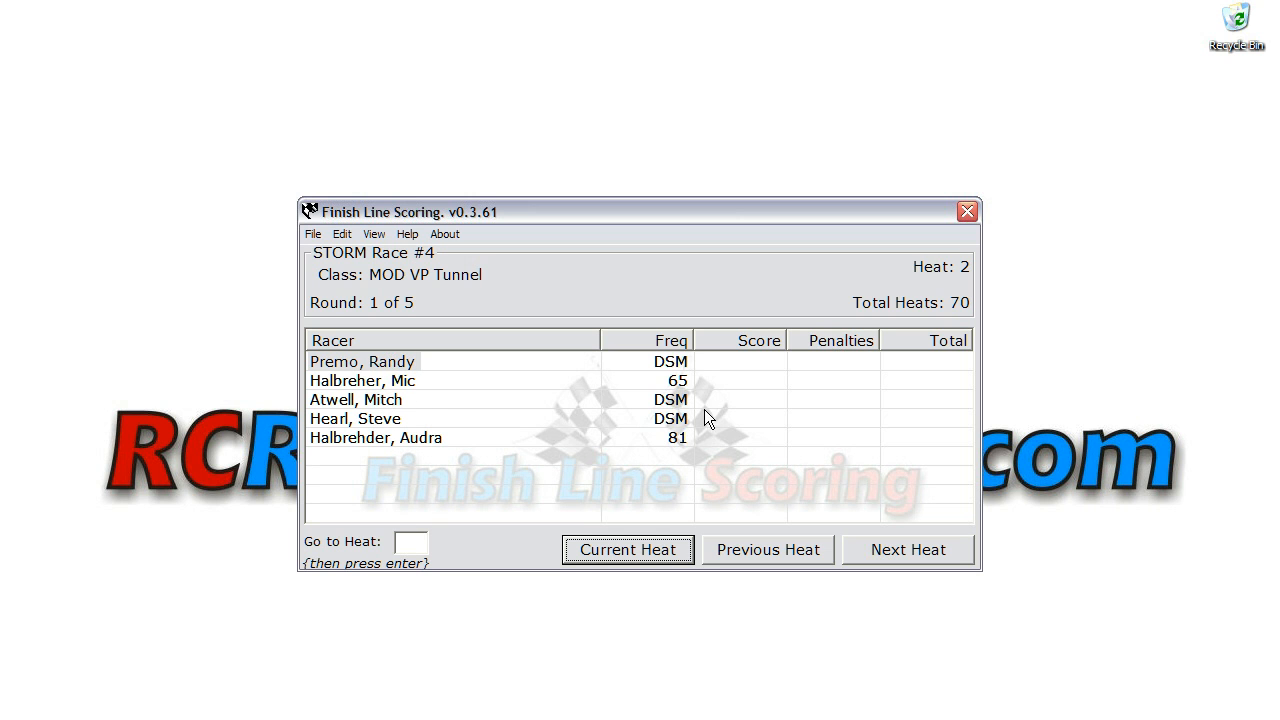
left_click(365, 399)
double_click(365, 399)
left_click(588, 382)
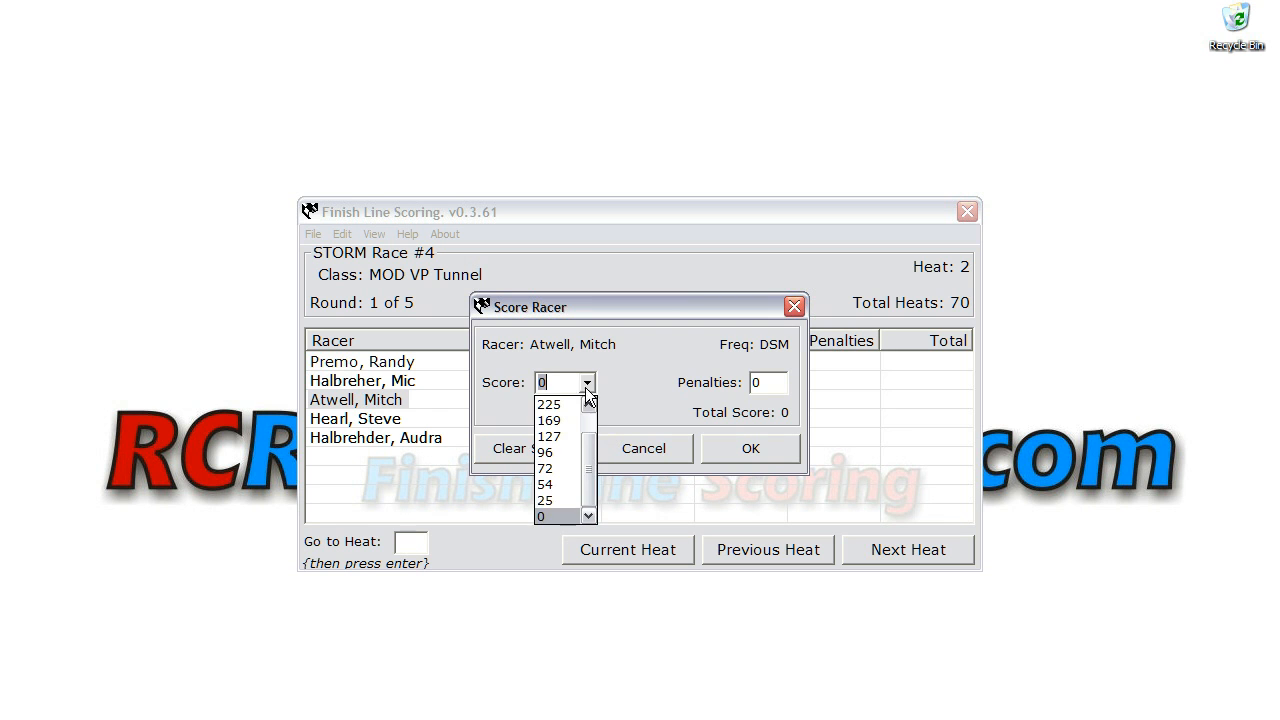
left_click(588, 406)
left_click(548, 404)
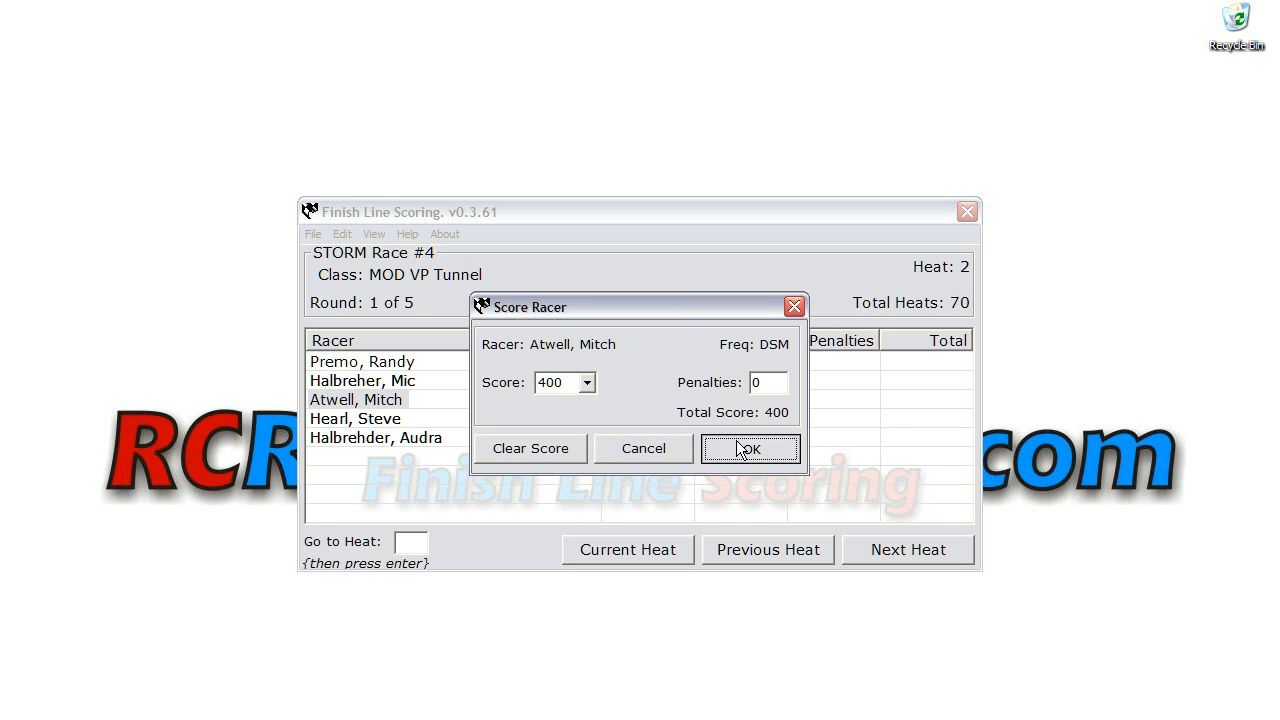
left_click(740, 446)
Step: Give the second-listed unscored racer on frequency DSM a score of 300
double_click(385, 385)
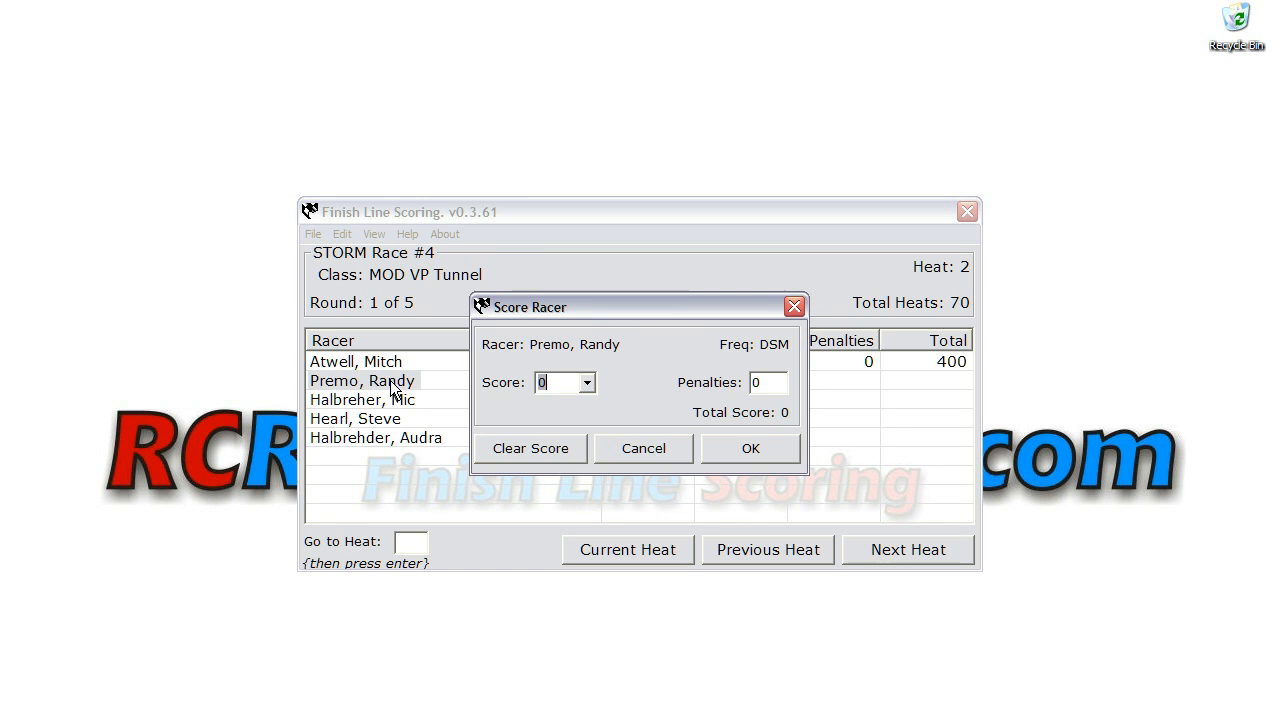
left_click(588, 382)
left_click(588, 406)
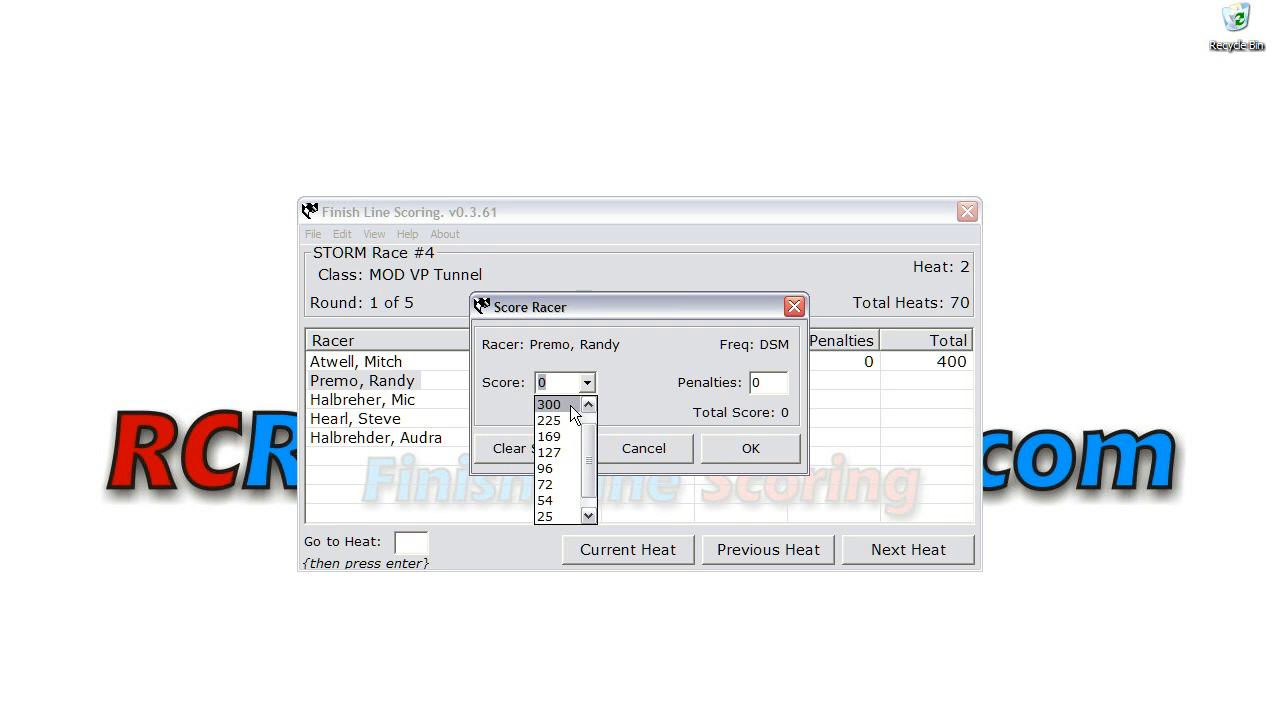
left_click(548, 404)
left_click(712, 452)
Step: Give the racer on frequency 81 a score of 225
double_click(394, 436)
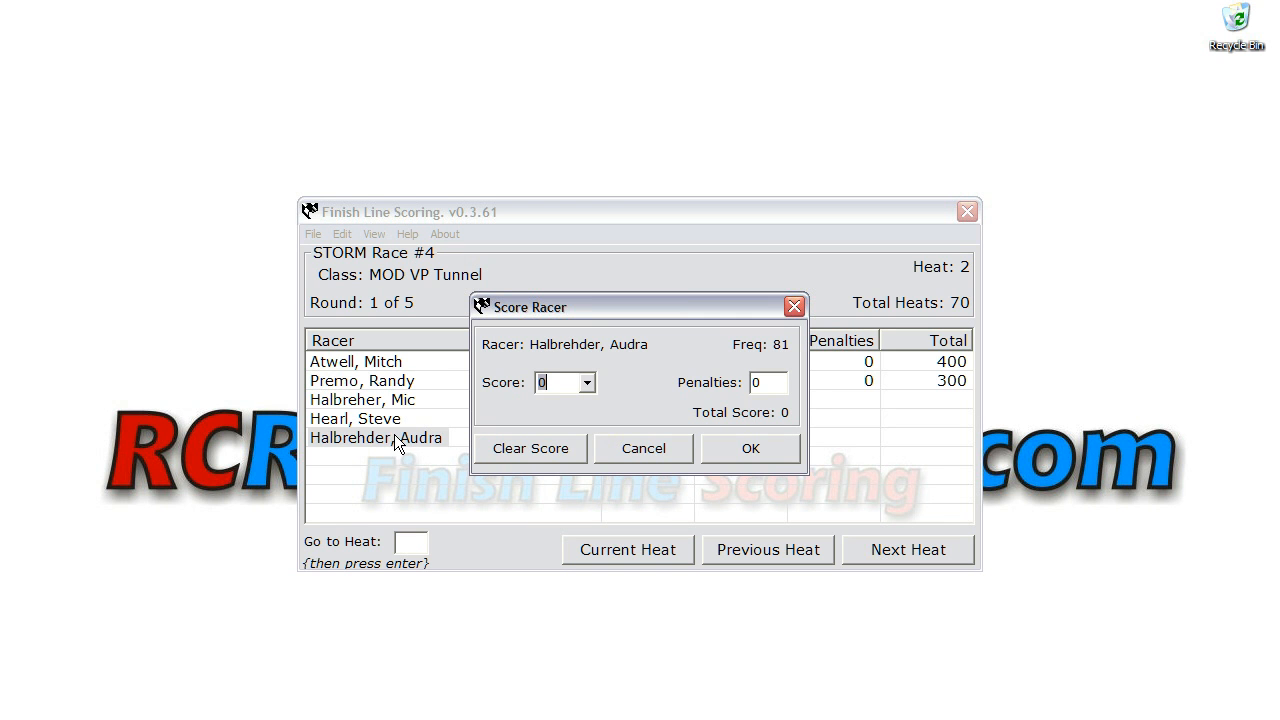
left_click(587, 383)
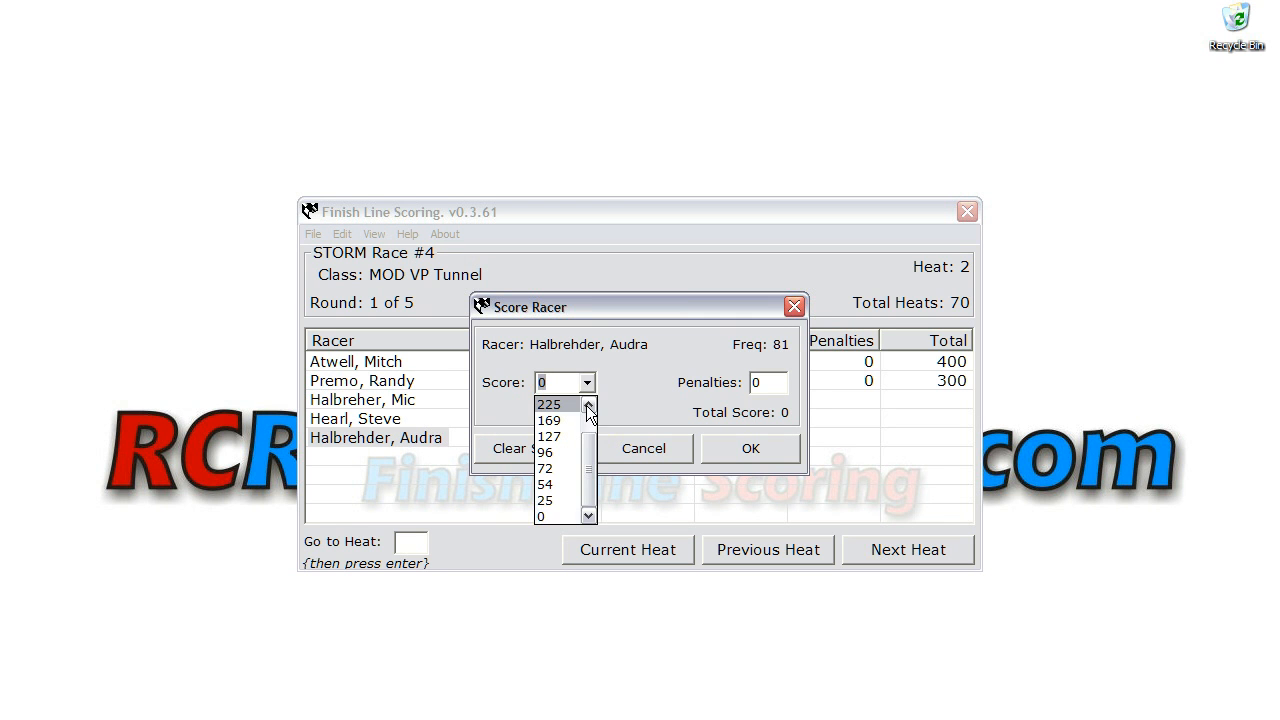
left_click(562, 405)
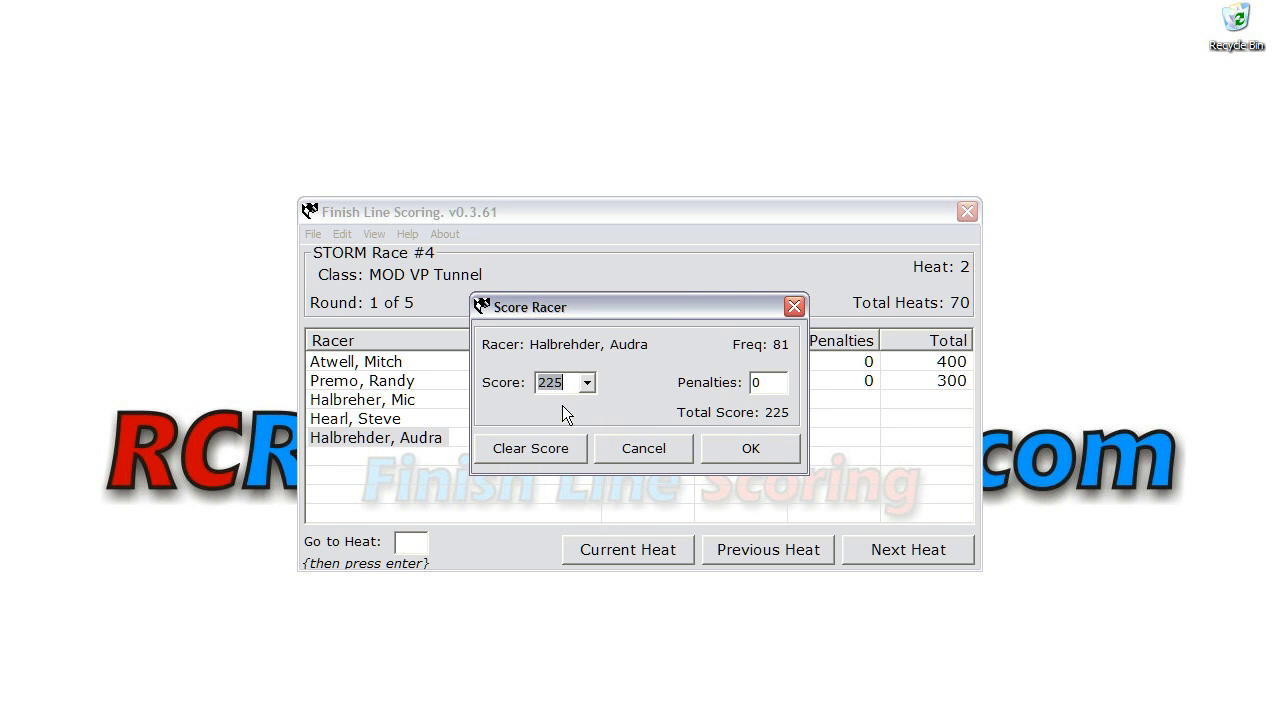
left_click(741, 448)
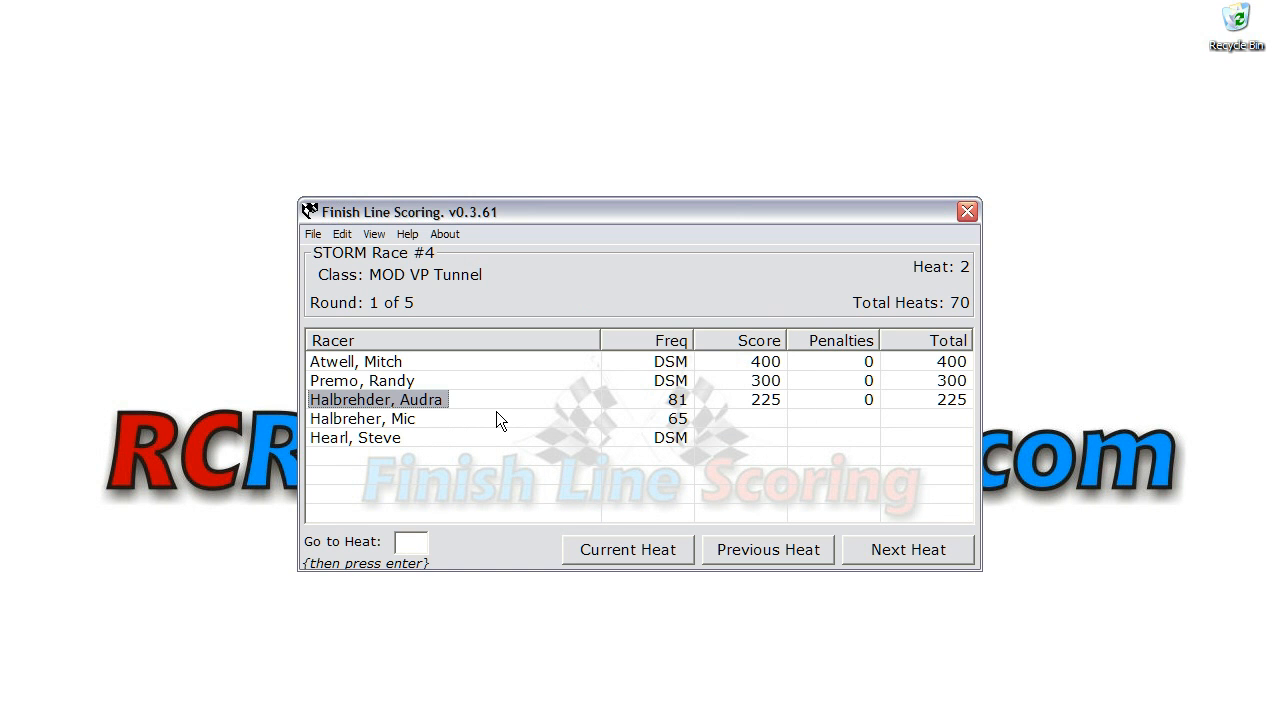
Step: Give the last unscored racer on frequency DSM a score of 25
double_click(376, 439)
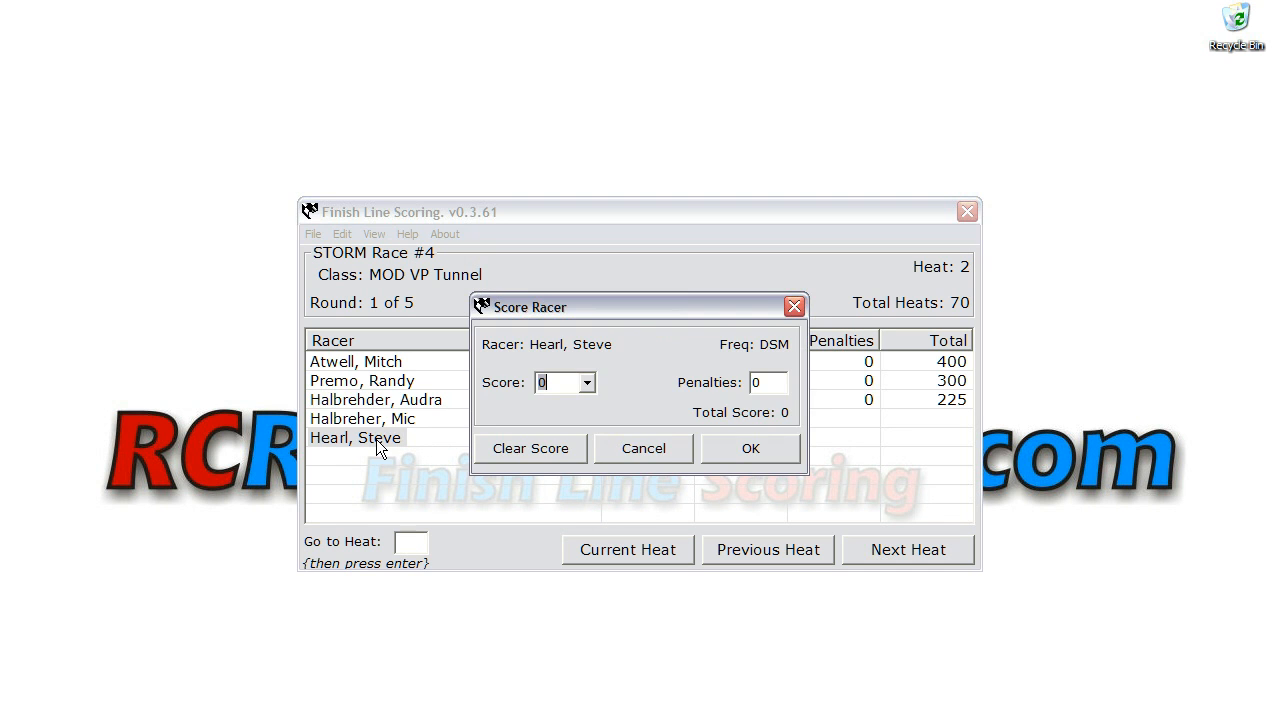
left_click(588, 384)
left_click(558, 500)
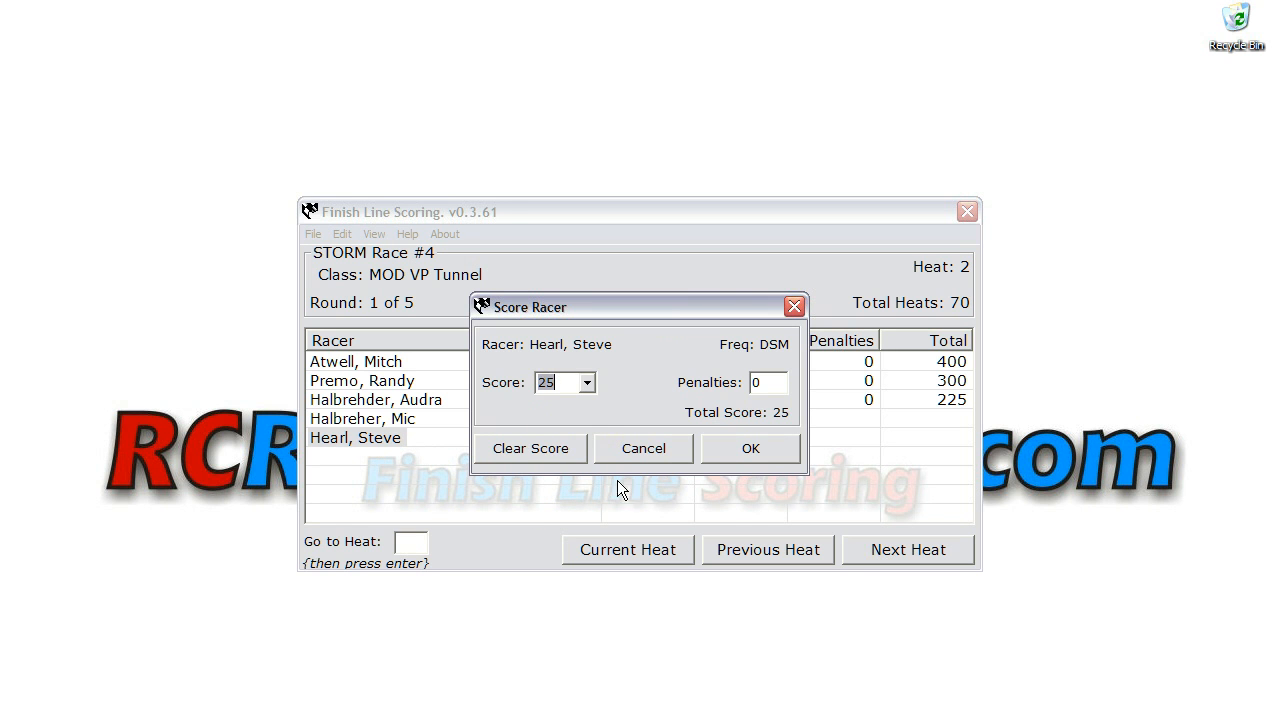
left_click(729, 450)
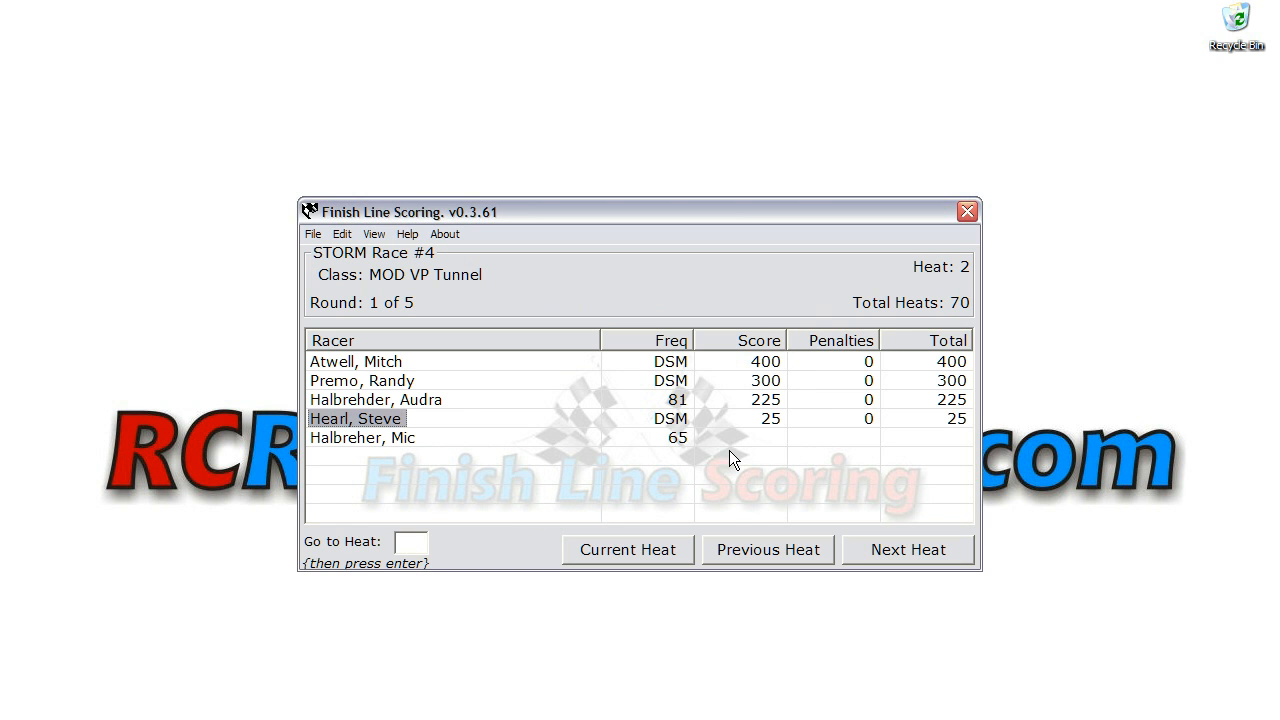
Step: Save a score of 0 for the racer on frequency 65 and advance to the next heat
double_click(384, 441)
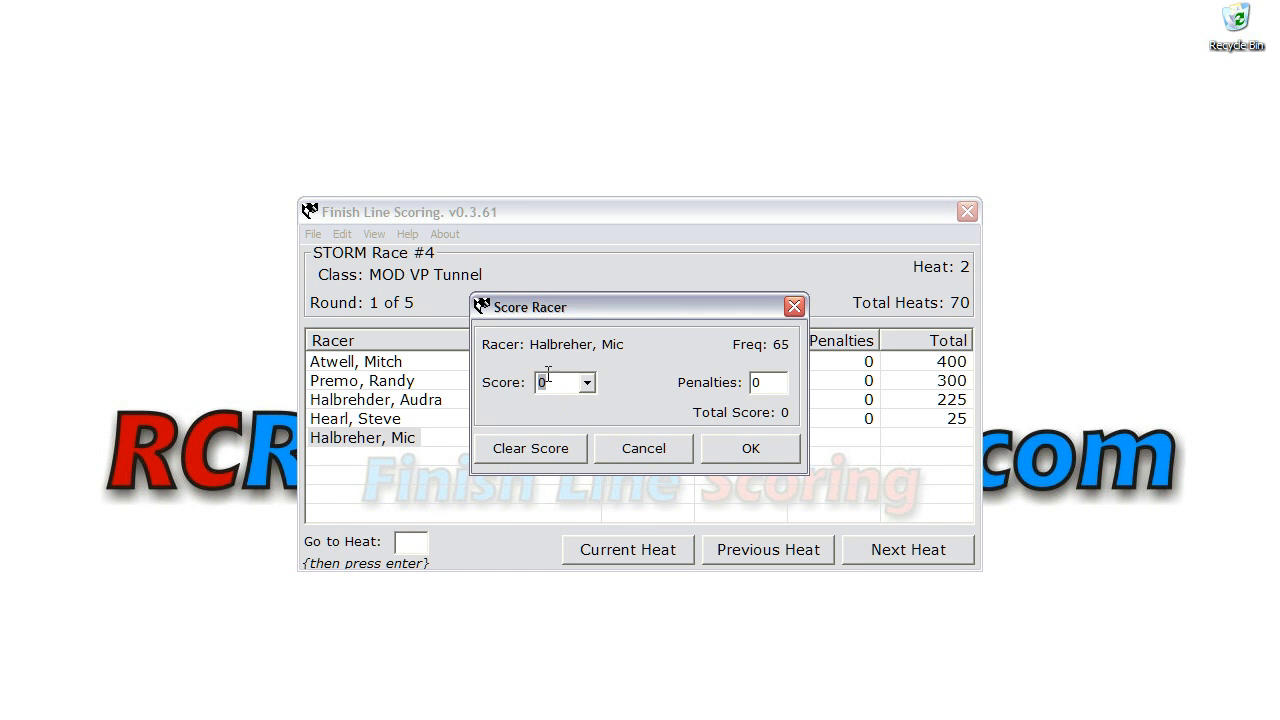
left_click(742, 446)
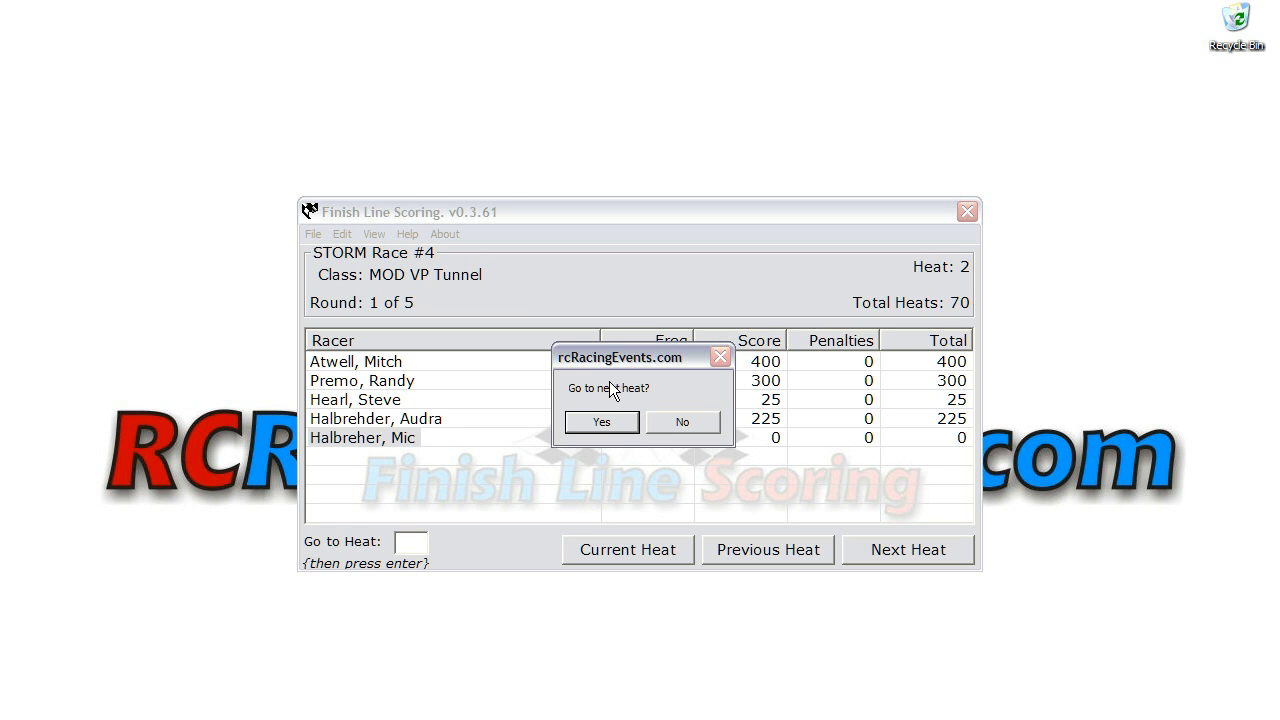
left_click(610, 424)
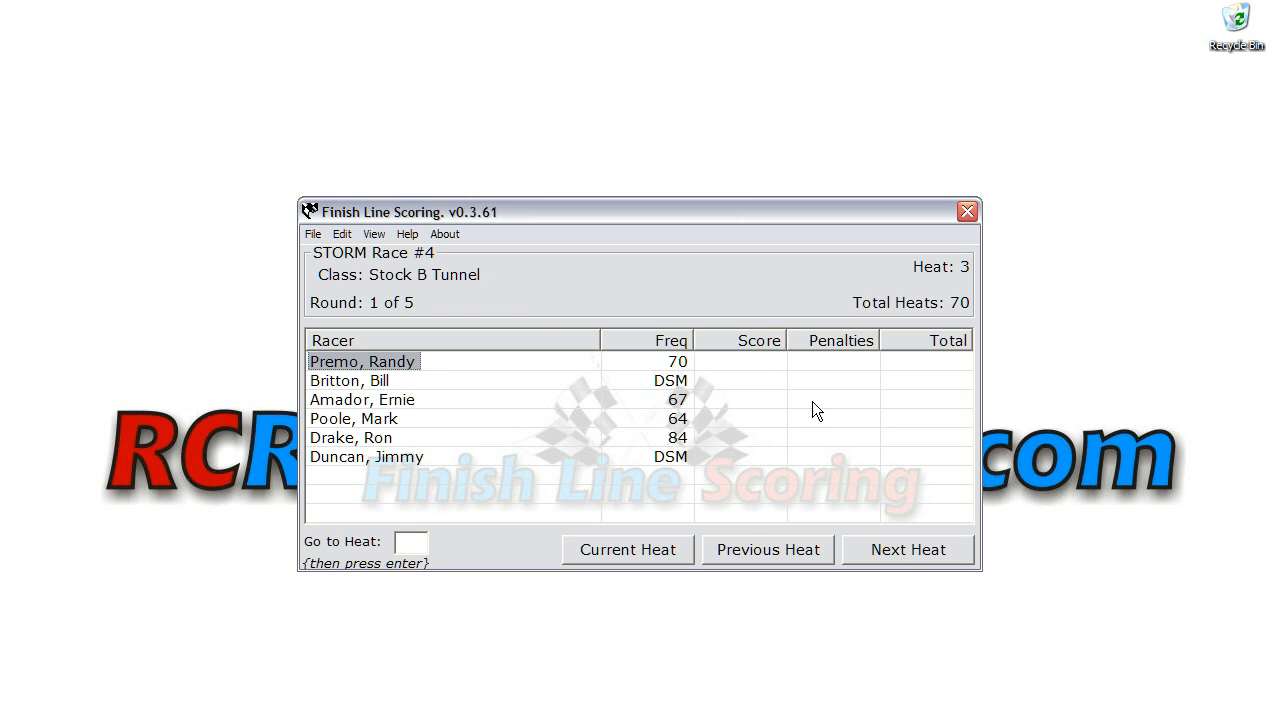
Step: Page forward through several heats and then back through previous heats
left_click(905, 552)
left_click(905, 552)
left_click(905, 552)
left_click(905, 552)
left_click(905, 552)
left_click(905, 552)
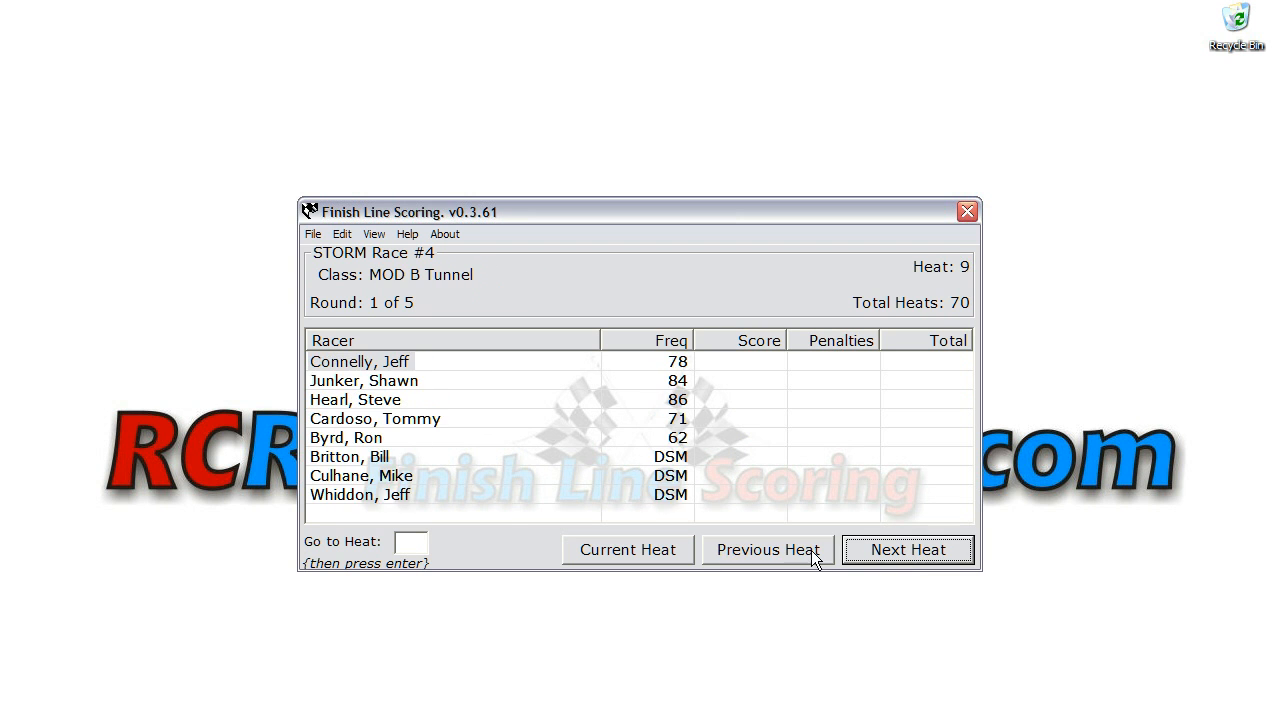
left_click(812, 550)
left_click(808, 550)
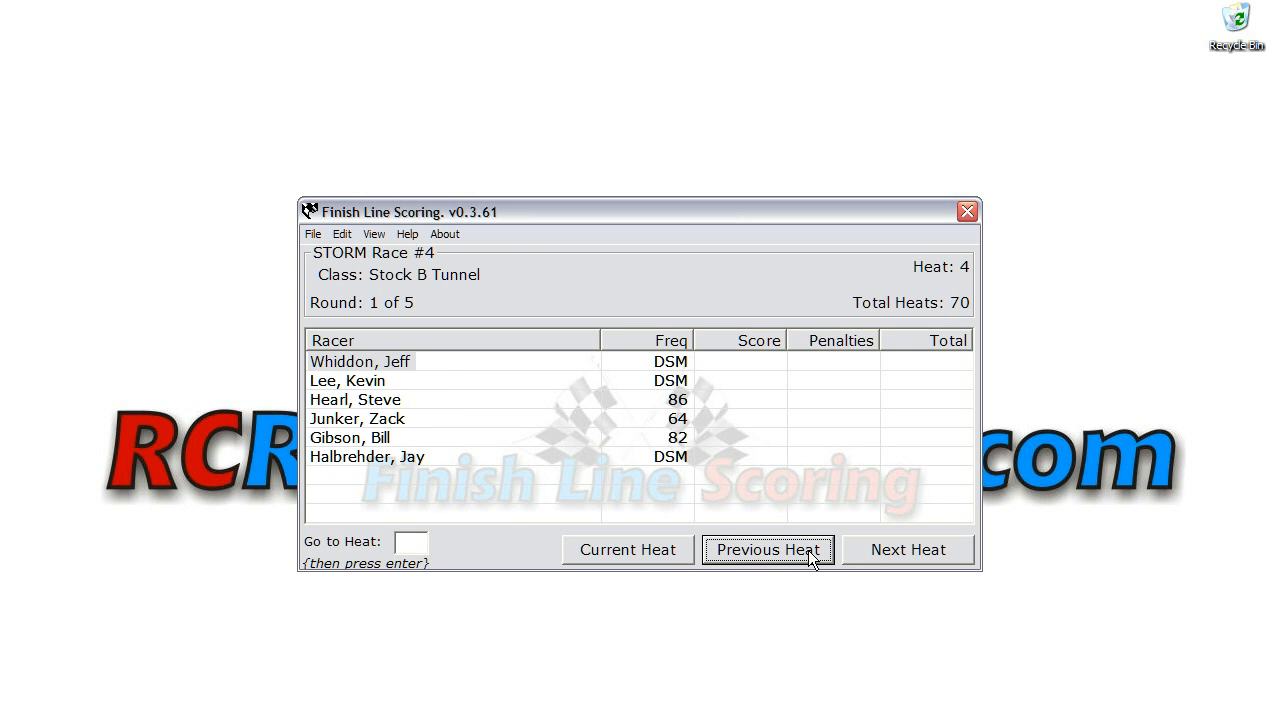
Step: Page forward and back through several heats, then return to the current heat
left_click(876, 548)
left_click(876, 548)
left_click(876, 548)
left_click(876, 548)
left_click(874, 548)
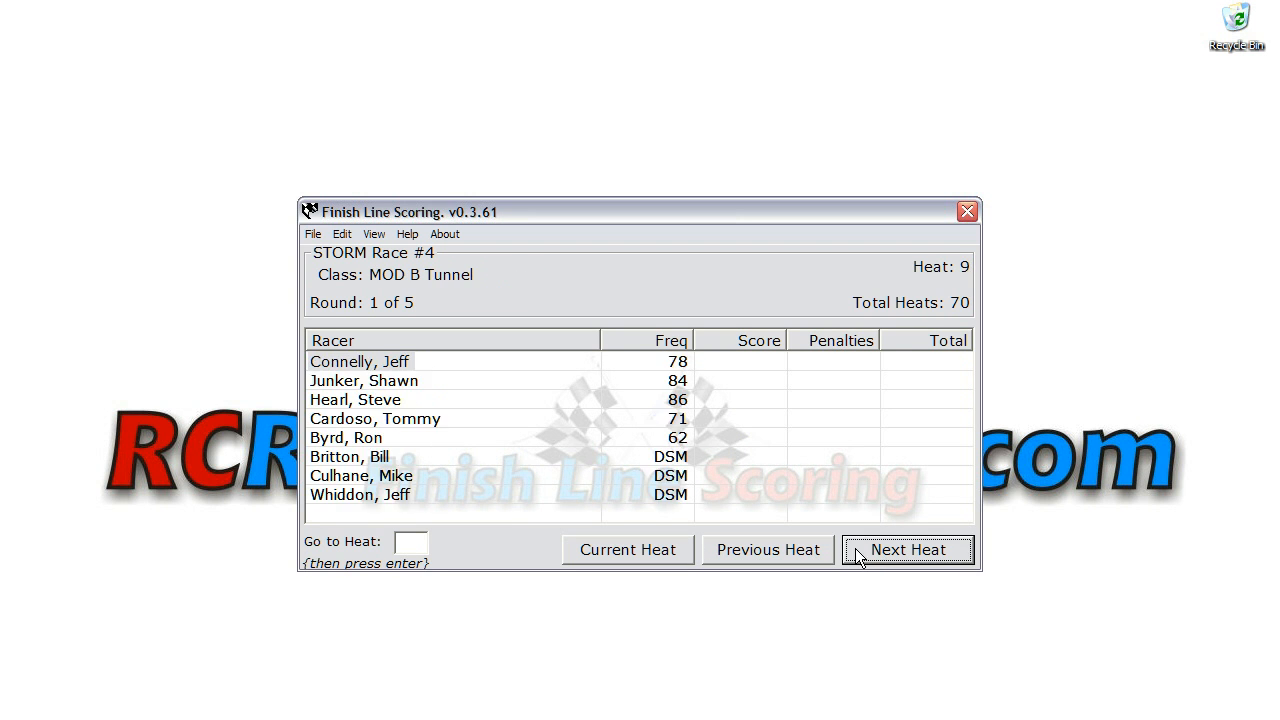
left_click(793, 552)
left_click(793, 553)
left_click(795, 555)
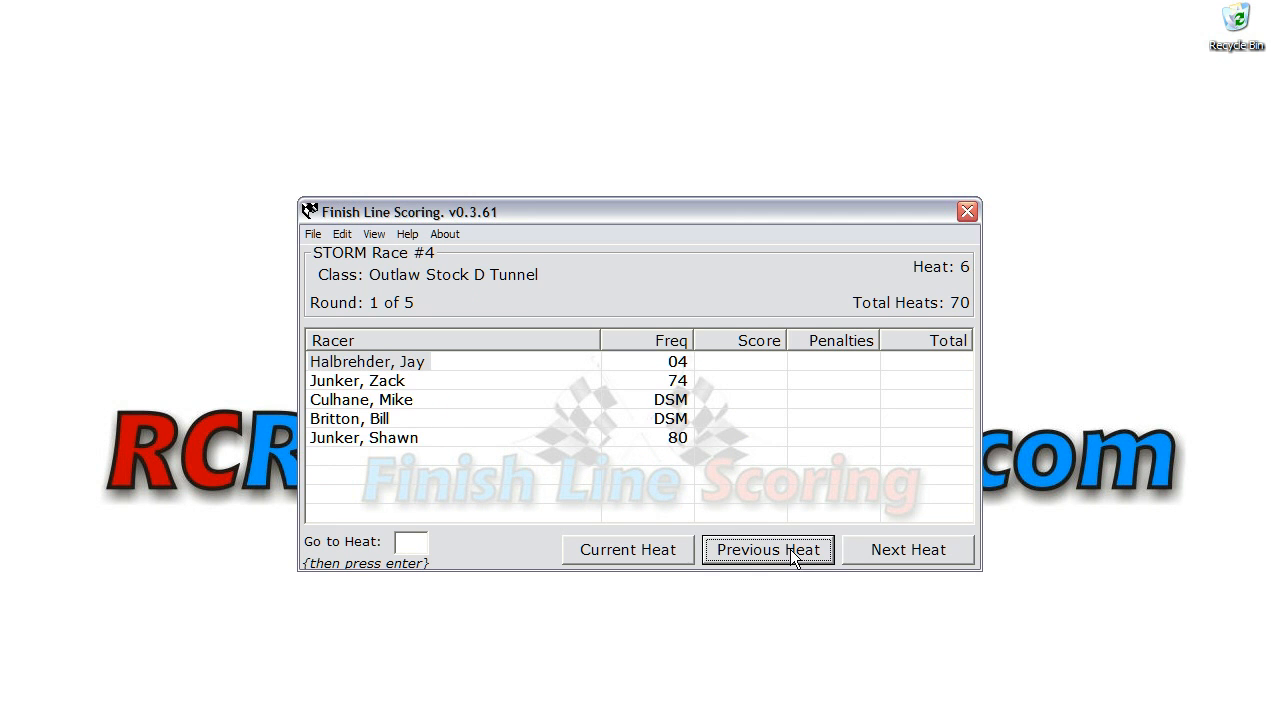
left_click(892, 552)
left_click(892, 552)
left_click(892, 552)
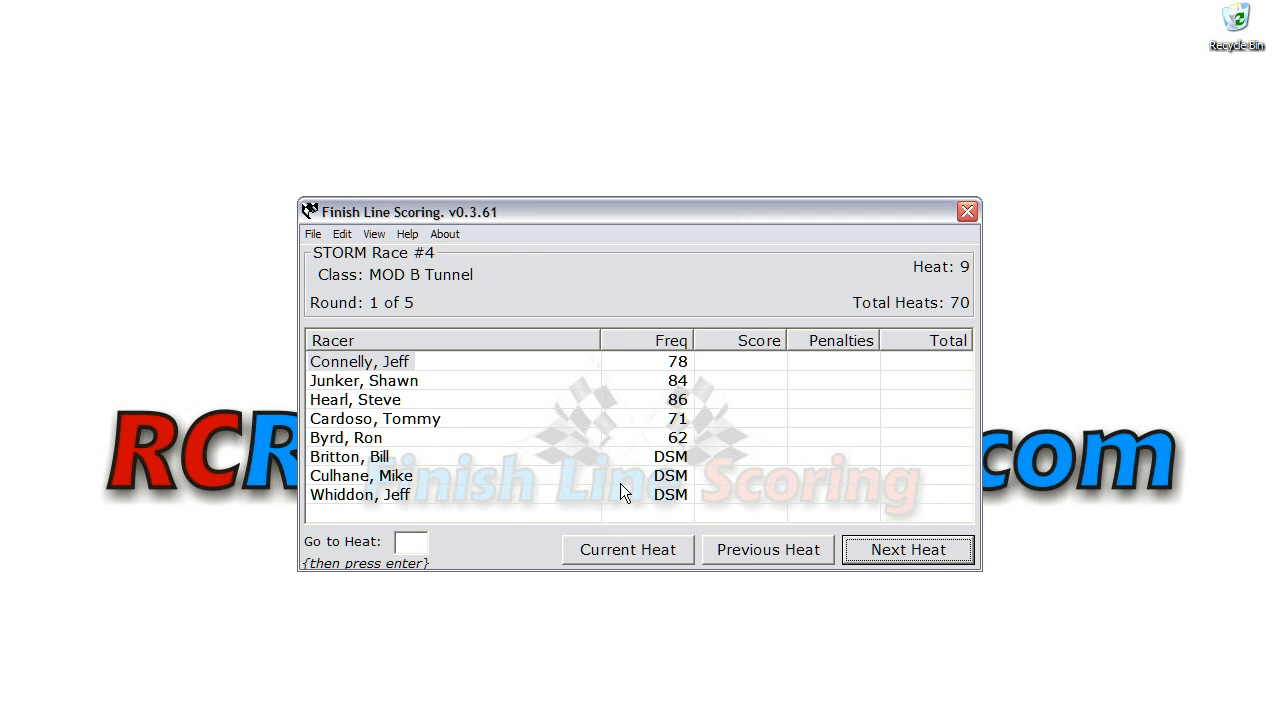
left_click(623, 548)
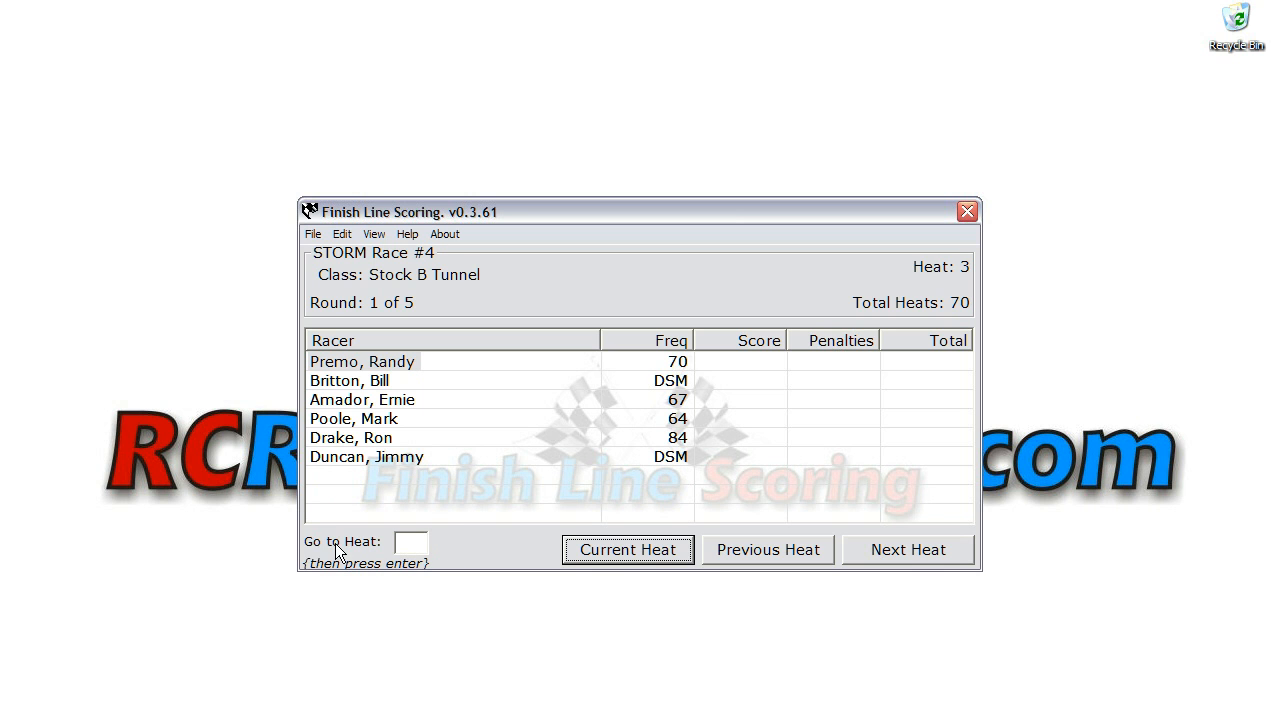
Step: Jump to heat 35 and then return to the current heat
left_click(407, 540)
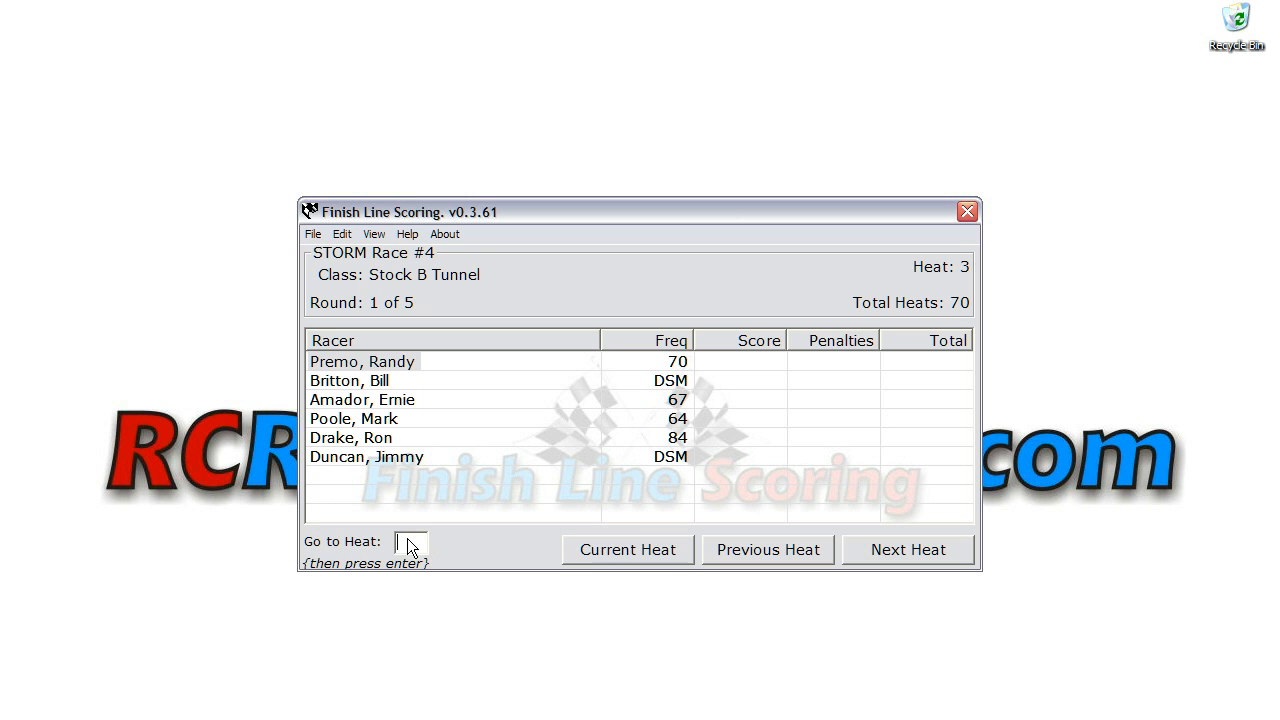
type("35")
key("Return")
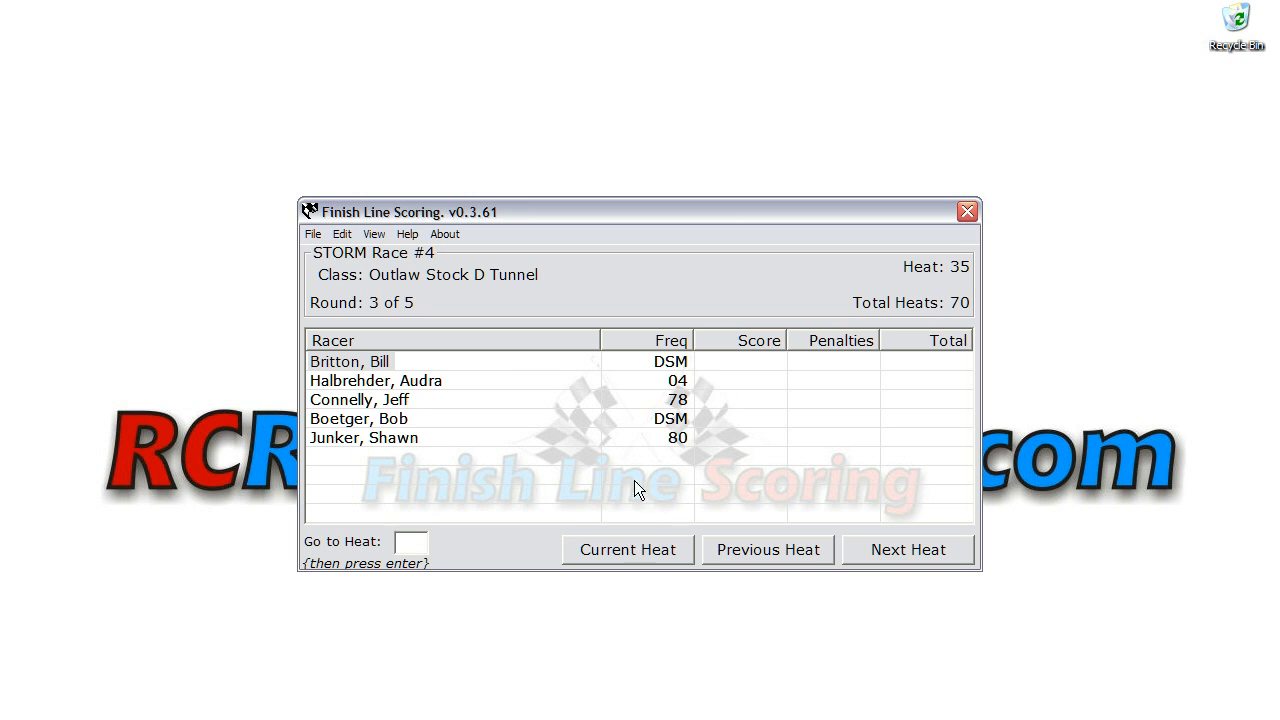
left_click(640, 550)
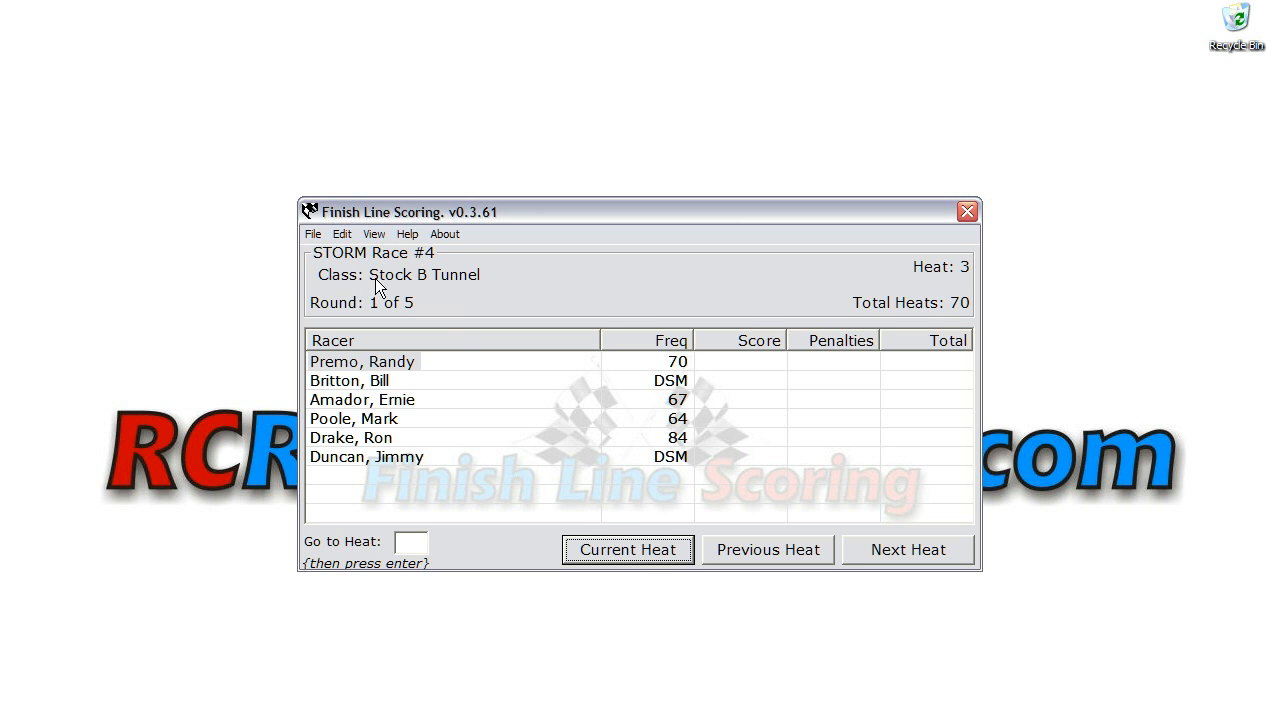
Step: Close the event and reopen the stra_4 event from the event archive
left_click(312, 234)
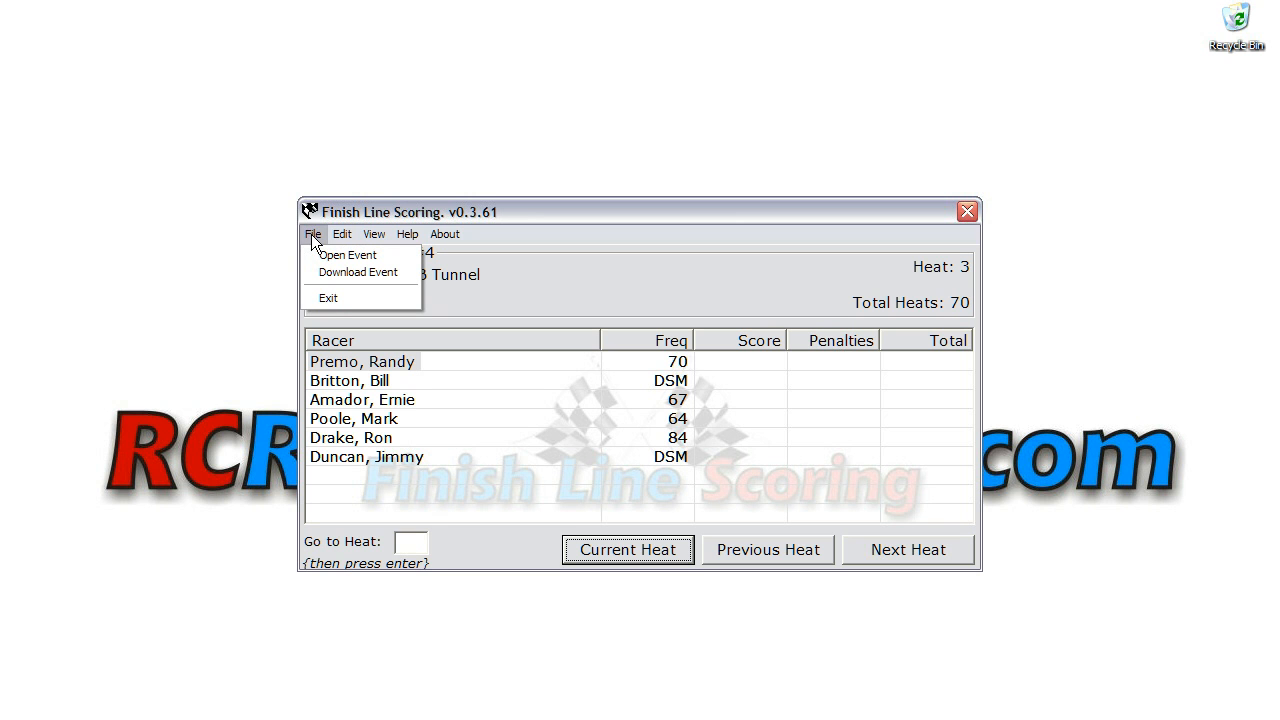
left_click(335, 298)
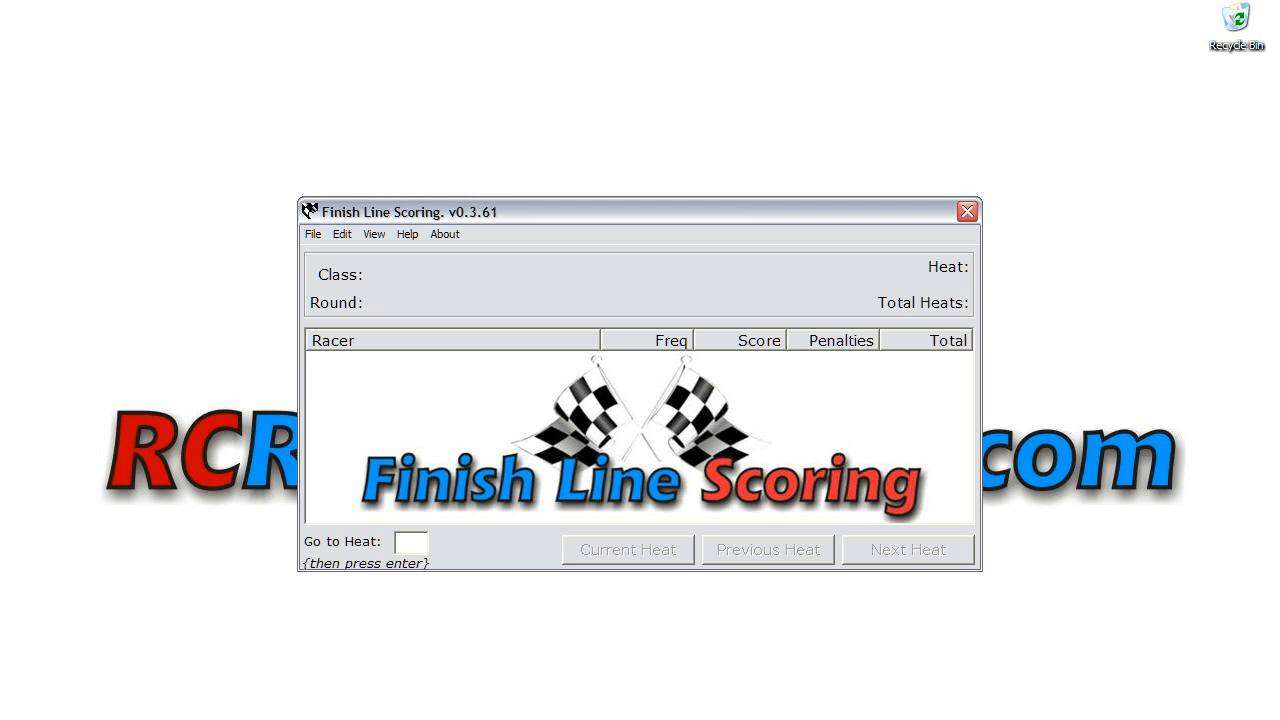
left_click(309, 237)
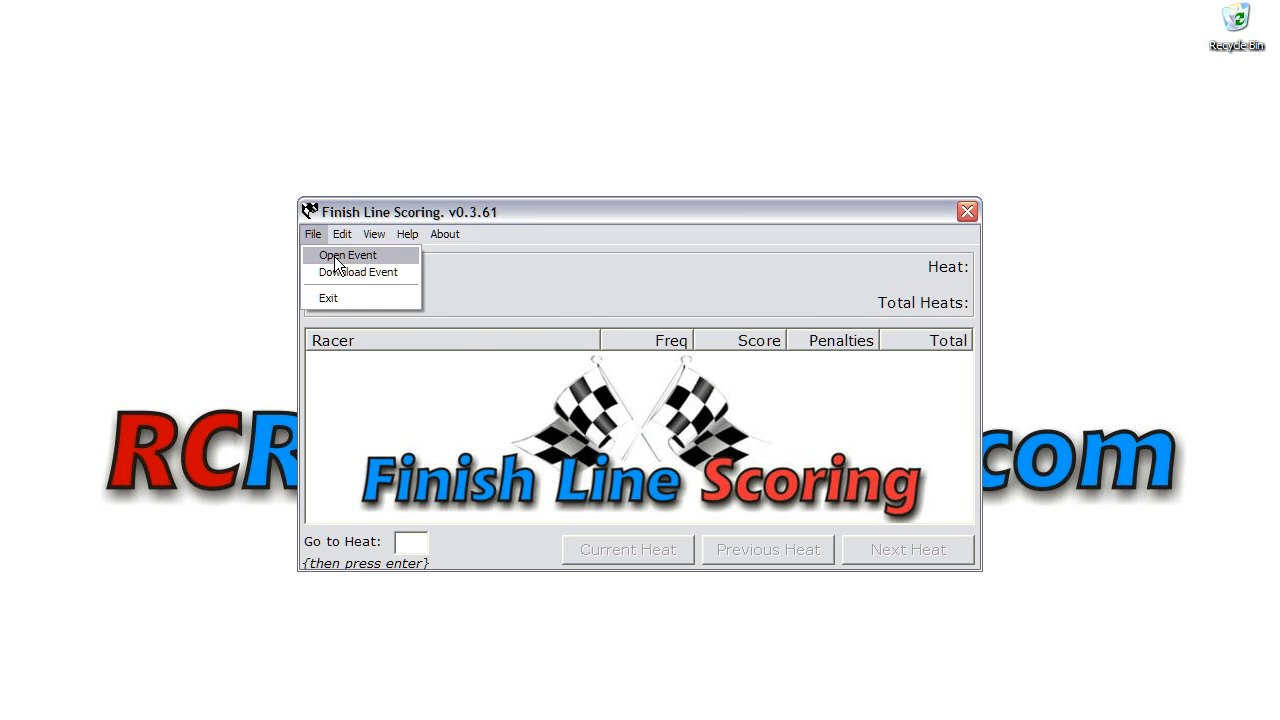
left_click(336, 256)
left_click(473, 396)
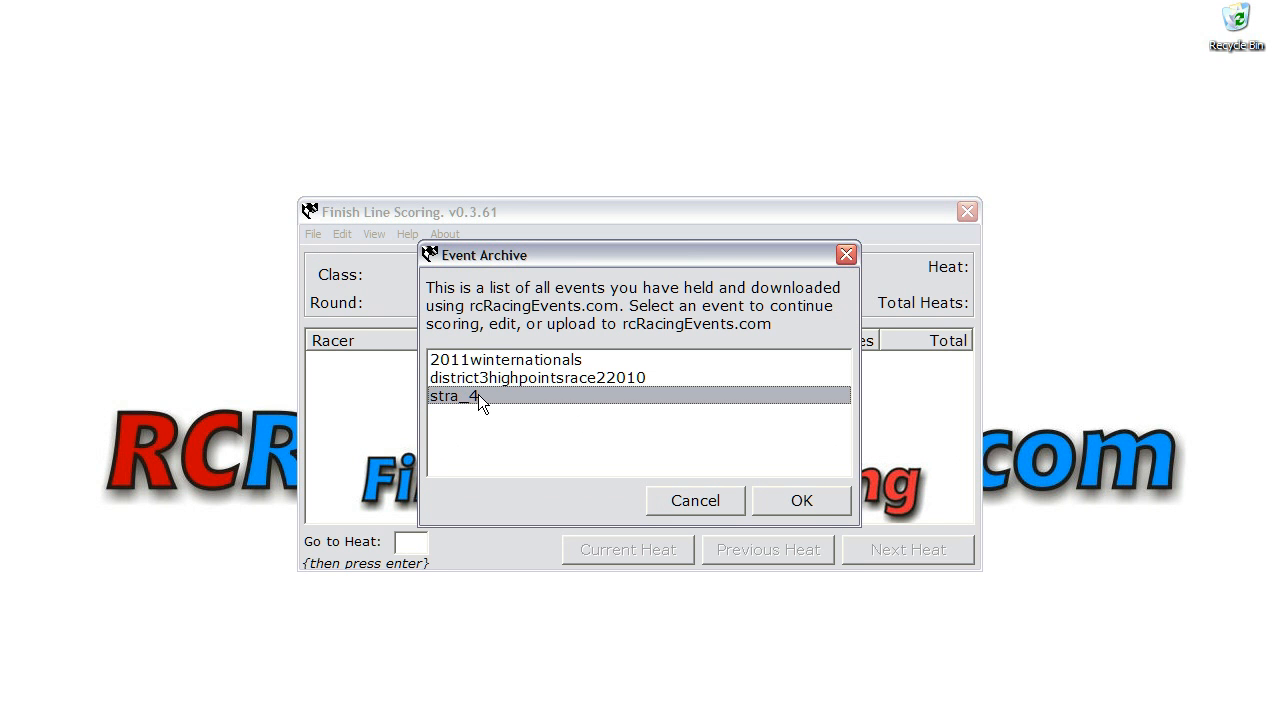
left_click(806, 505)
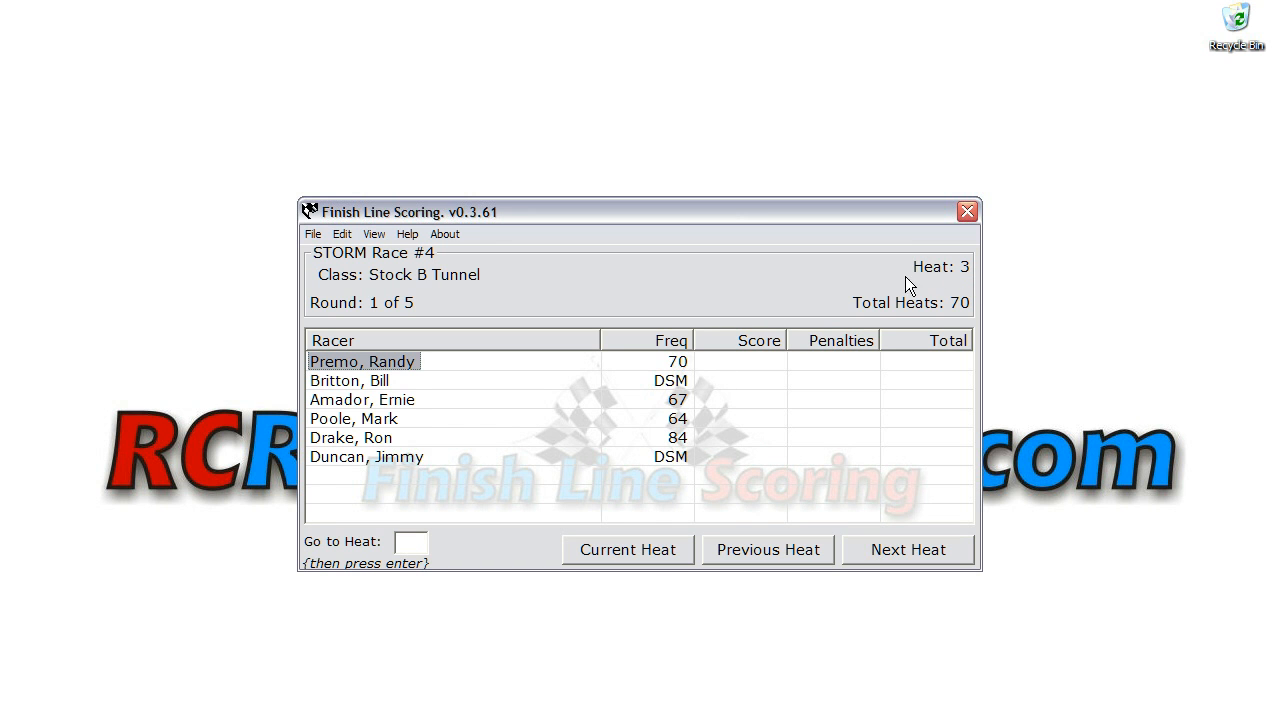
Step: Give the racer on frequency 64 in the current heat a score of 400
left_click(760, 556)
left_click(655, 552)
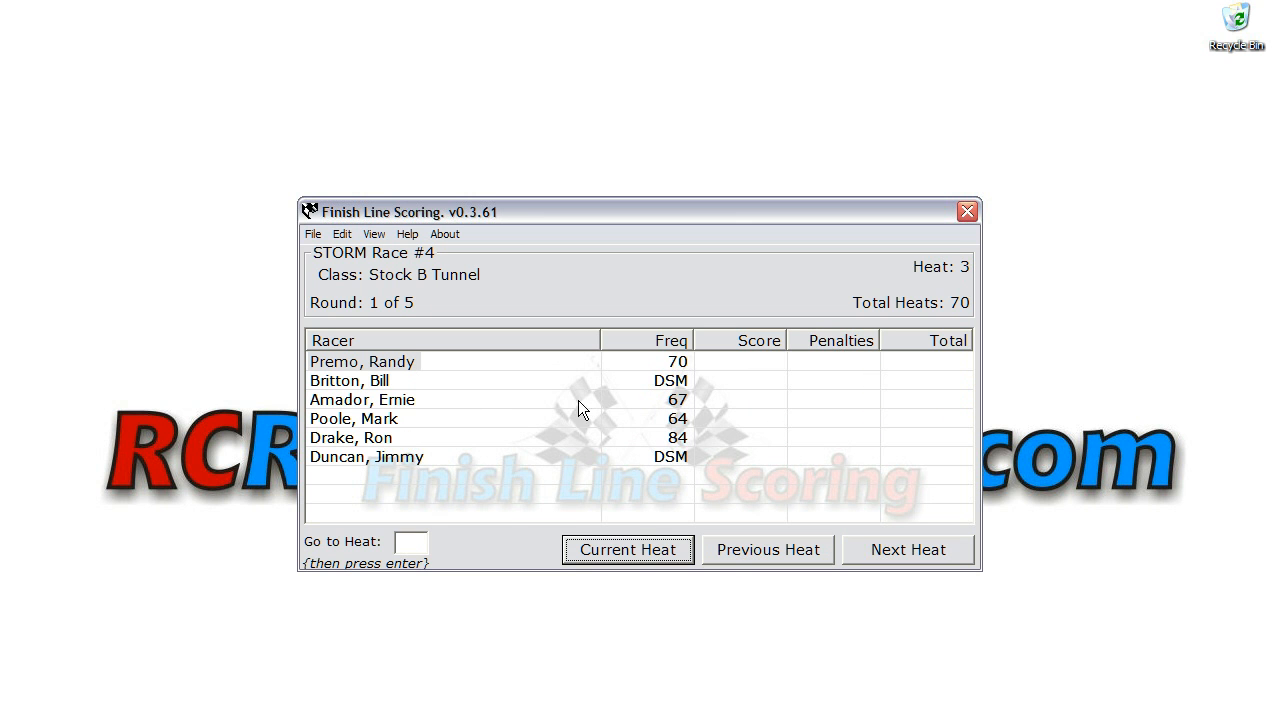
double_click(363, 425)
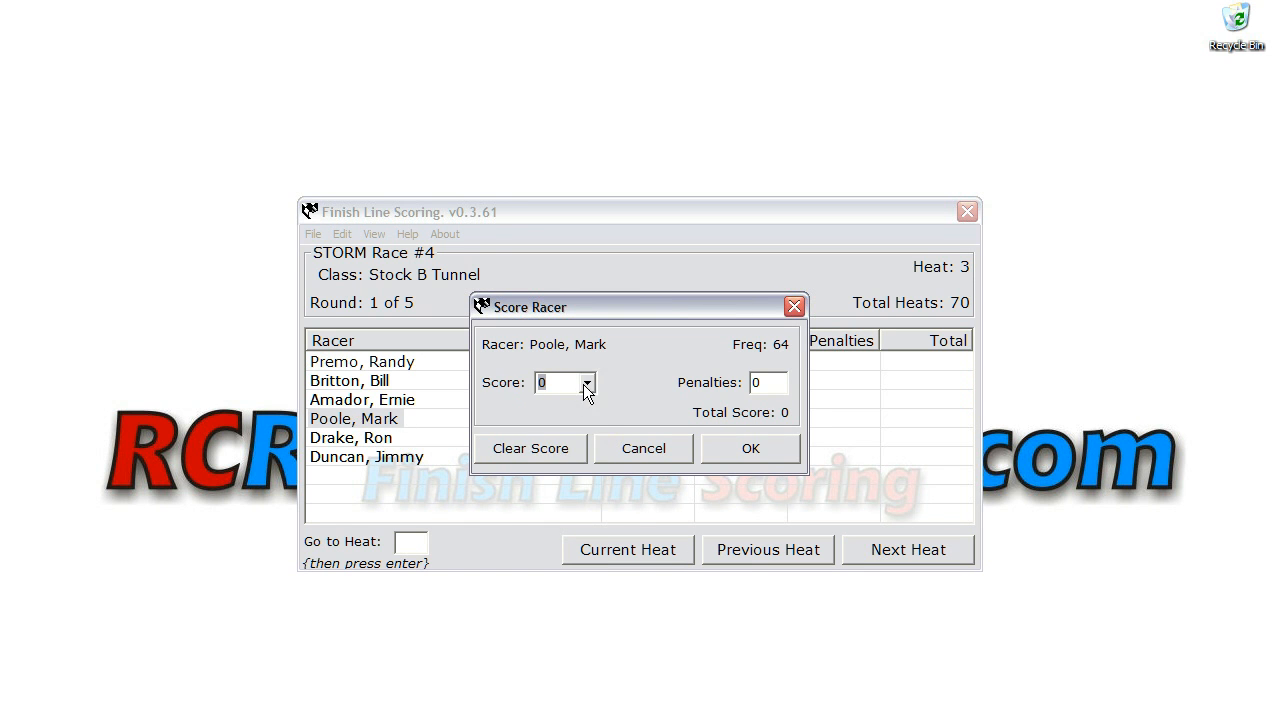
left_click(587, 382)
left_click(588, 405)
left_click(588, 405)
left_click(570, 405)
left_click(712, 452)
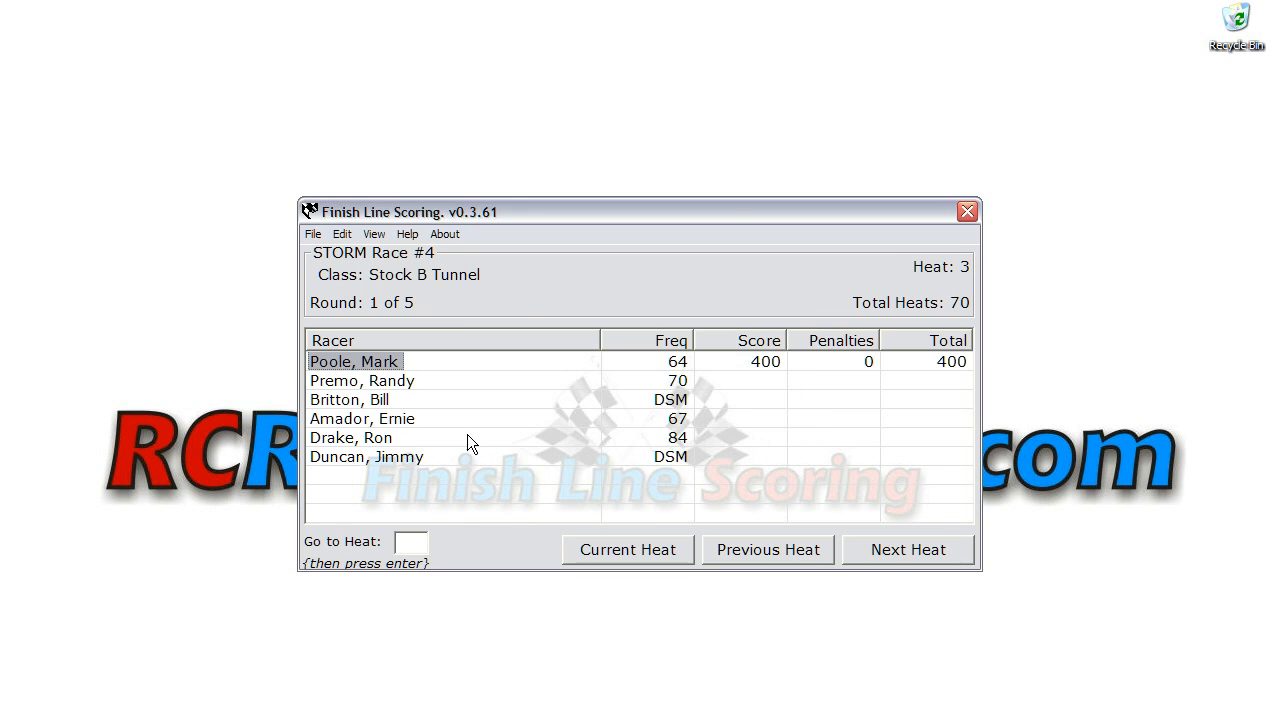
Step: Give the racer on frequency 84 a score of 300
double_click(368, 440)
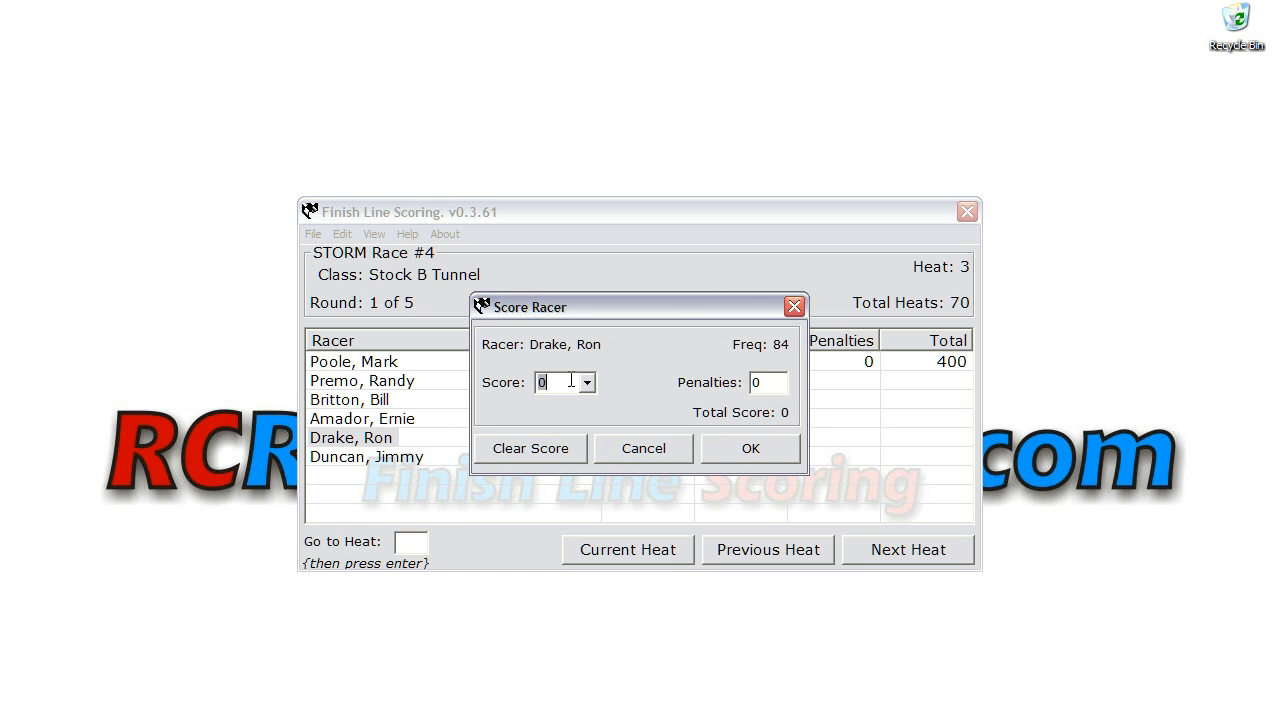
type("300")
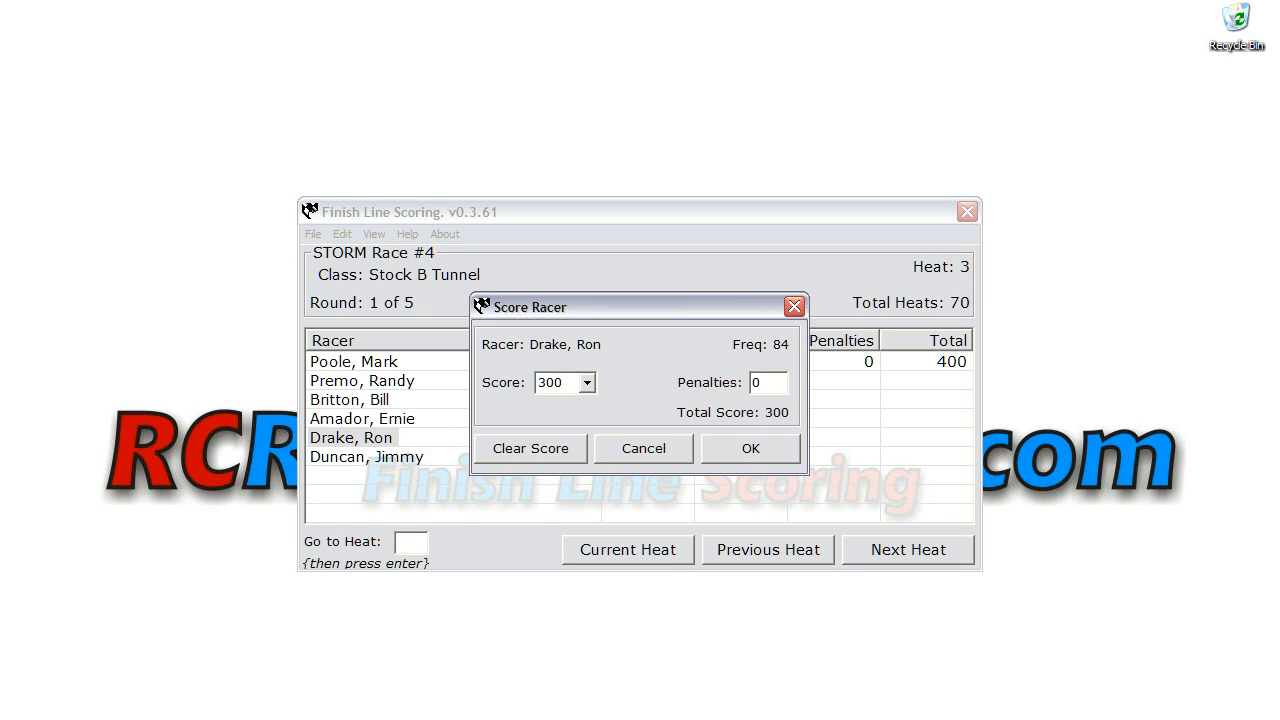
left_click(712, 453)
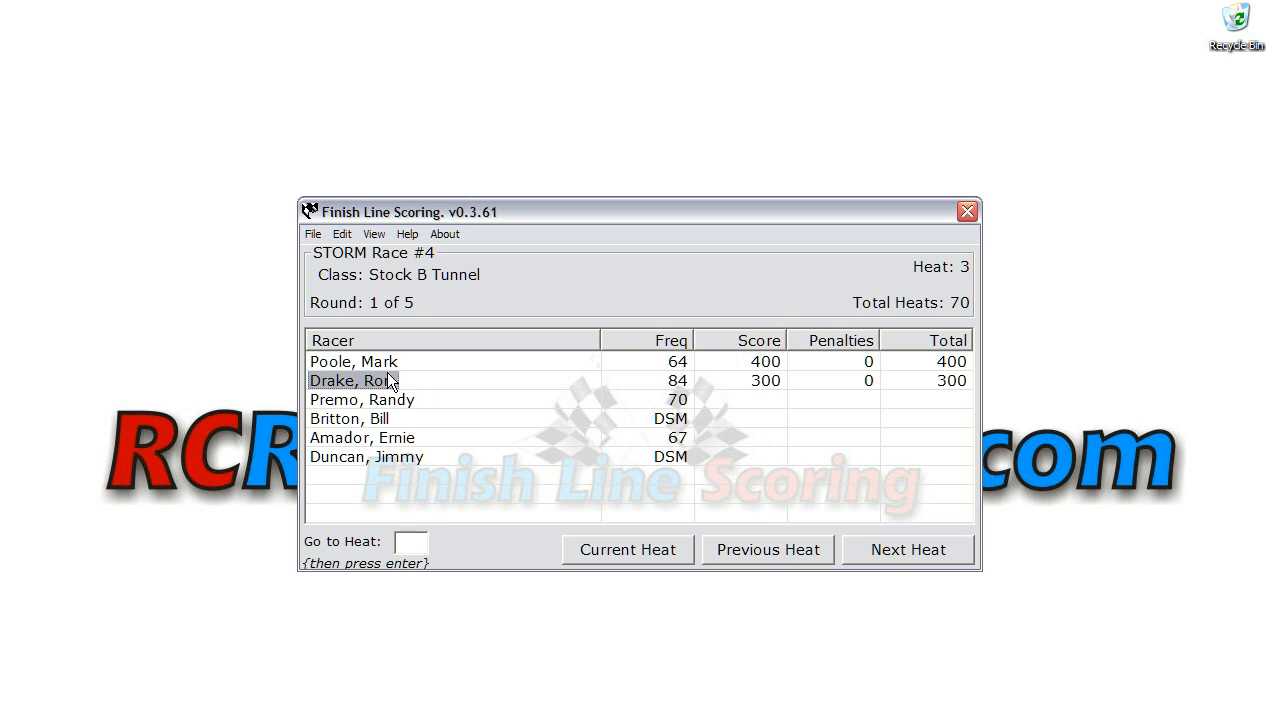
Step: Give the racer on frequency 70 a score of 225
double_click(378, 403)
left_click(588, 382)
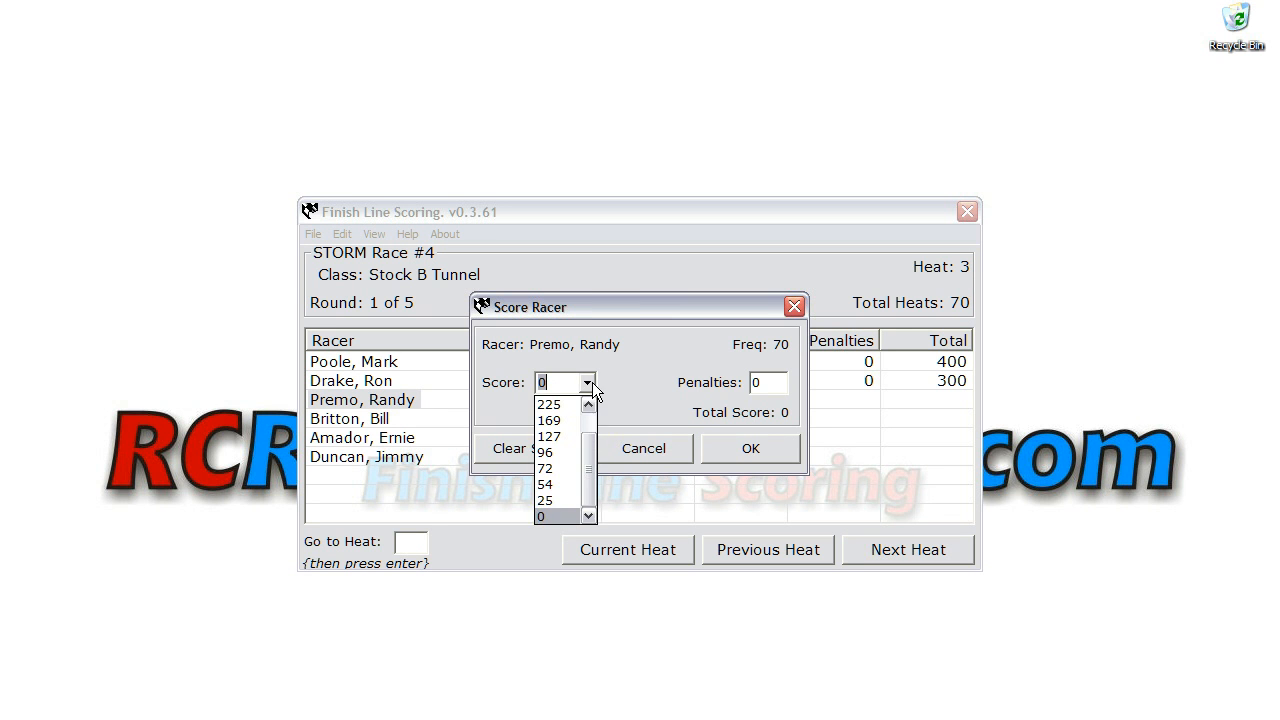
left_click(570, 404)
left_click(724, 456)
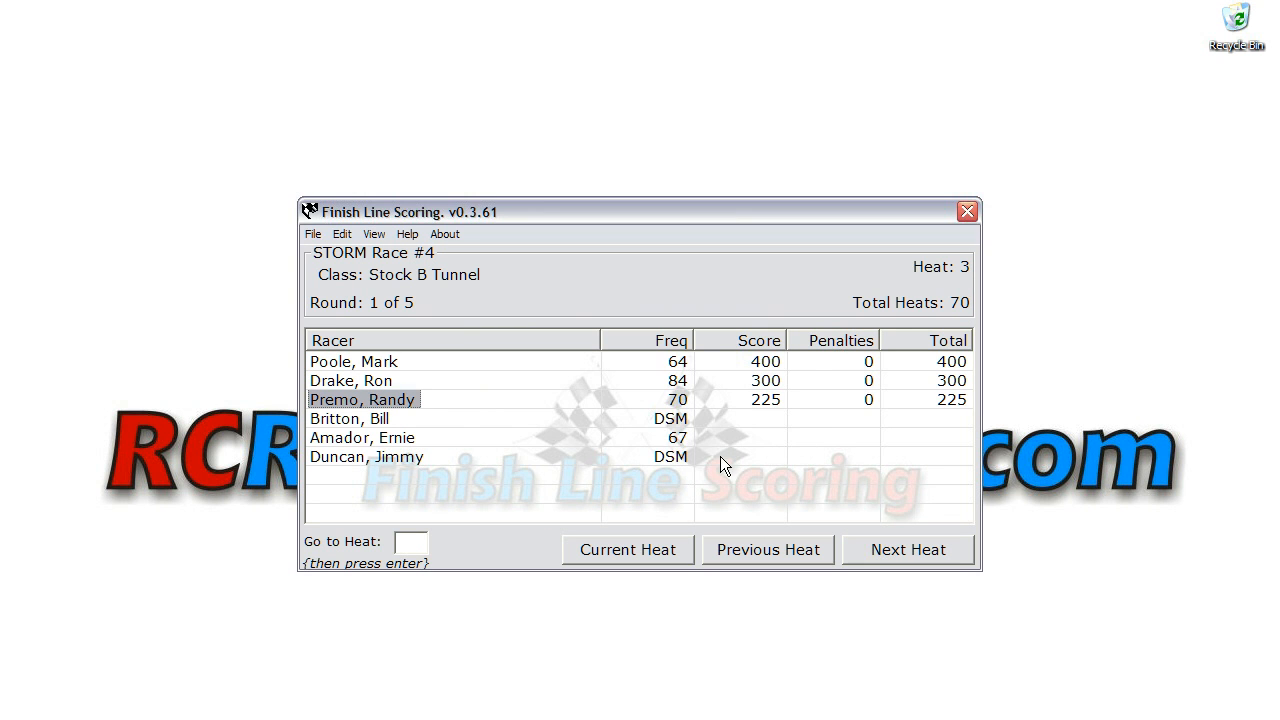
Step: Give the racer on frequency 67 a score of 169
double_click(385, 445)
left_click(589, 385)
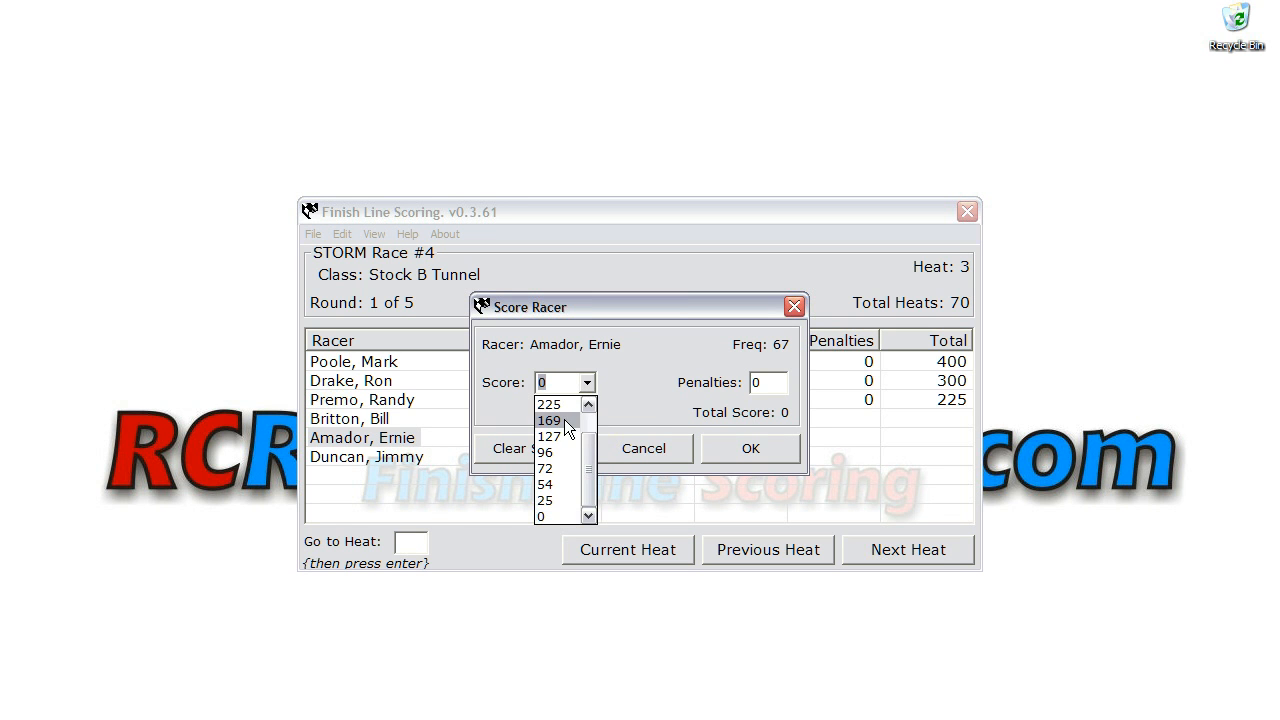
left_click(566, 420)
left_click(751, 449)
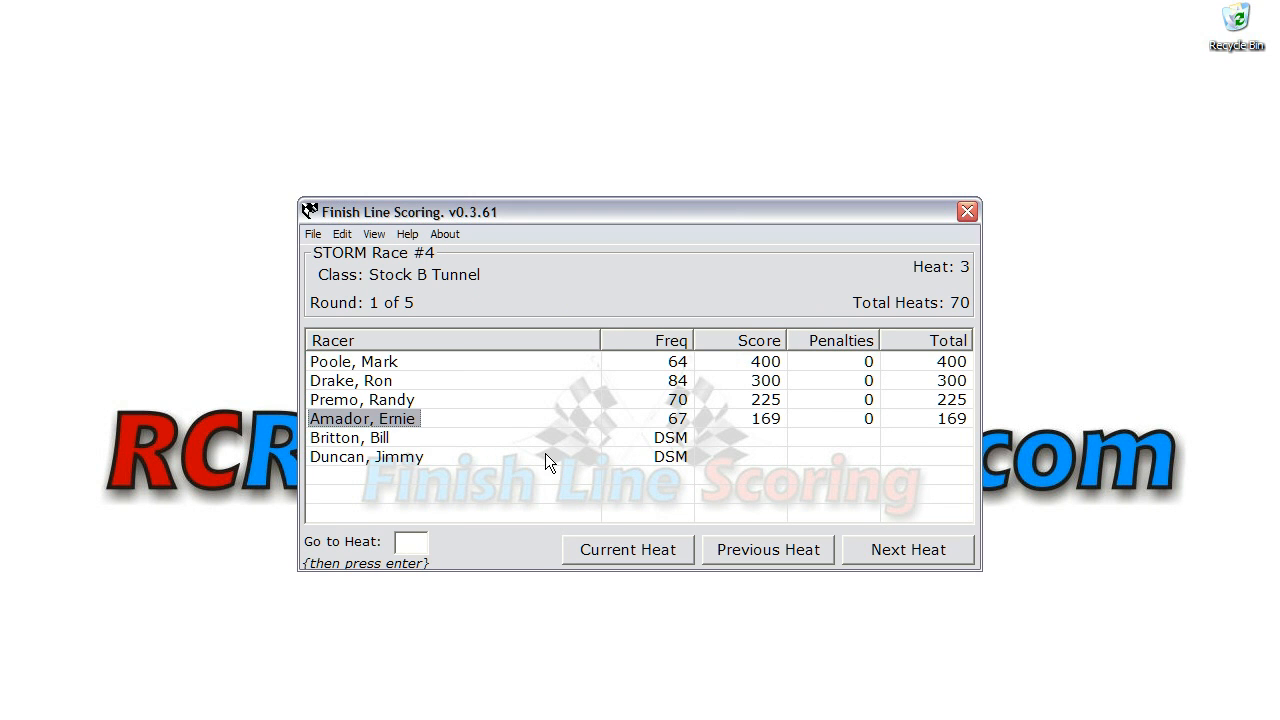
Step: Give the last-listed racer on frequency DSM a score of 25
double_click(385, 458)
left_click(587, 384)
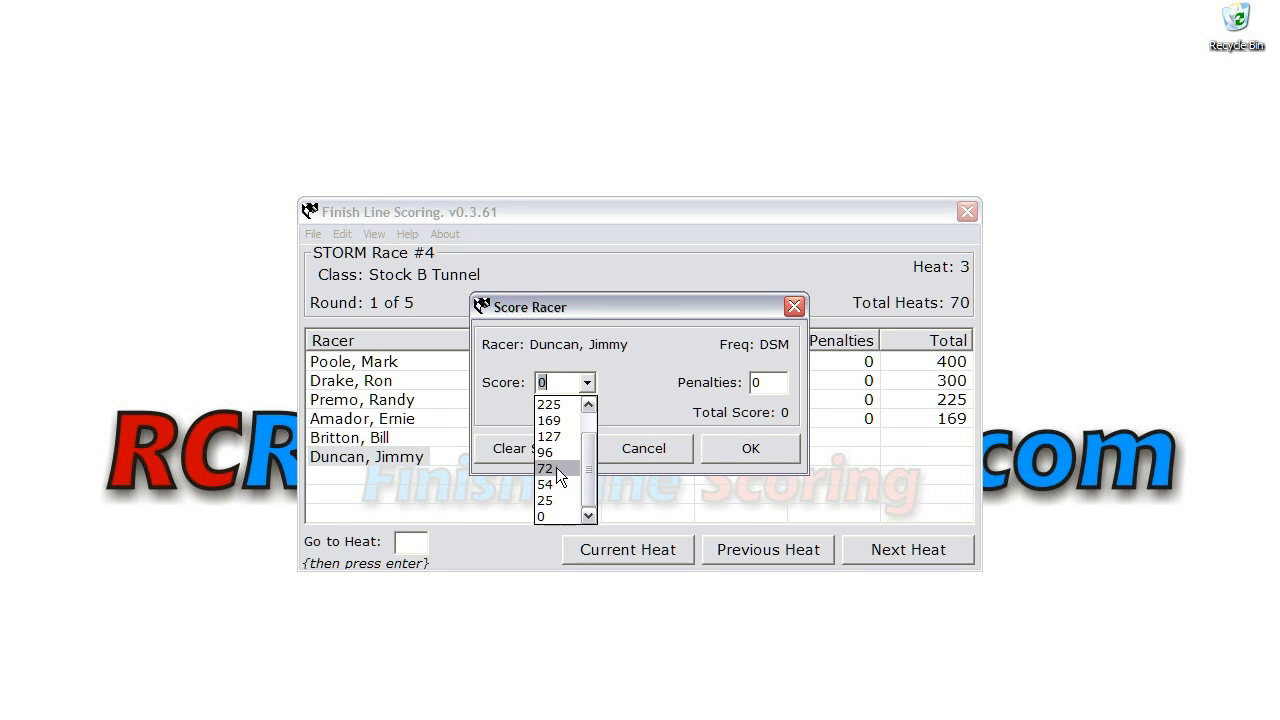
left_click(554, 496)
left_click(709, 450)
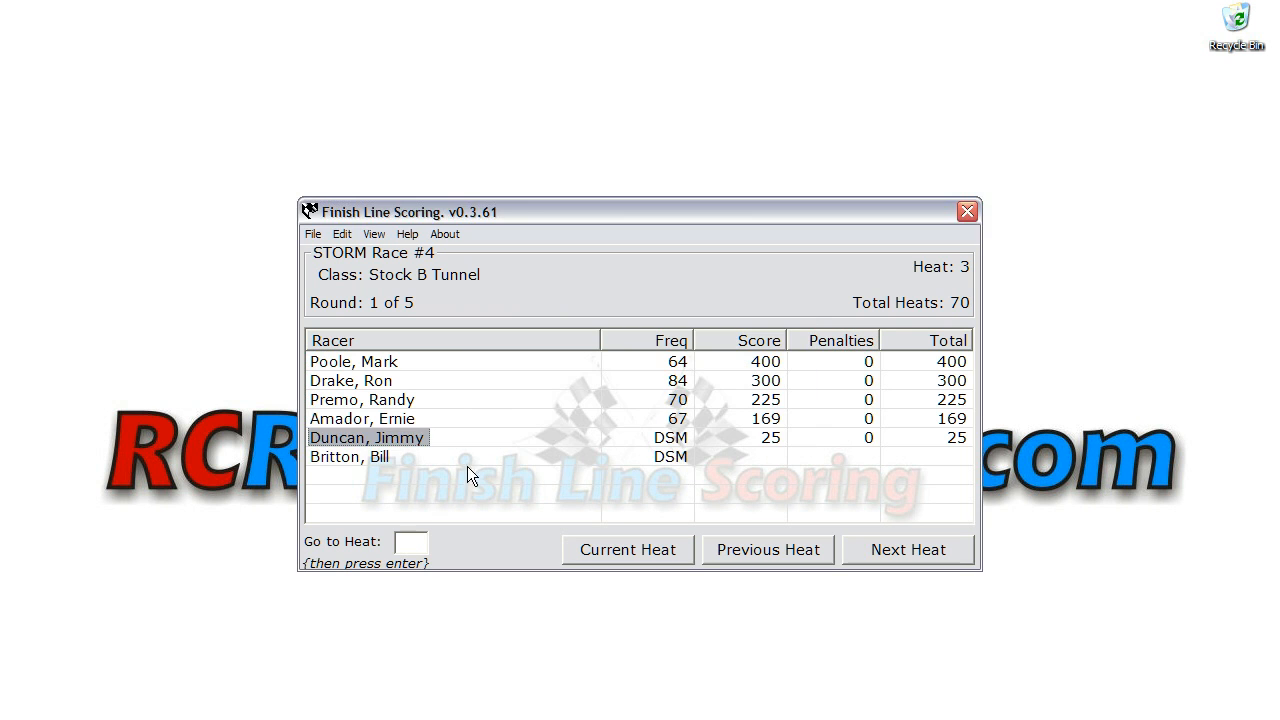
Step: Save a score of 0 for the remaining DSM racer and advance to the next heat
double_click(368, 460)
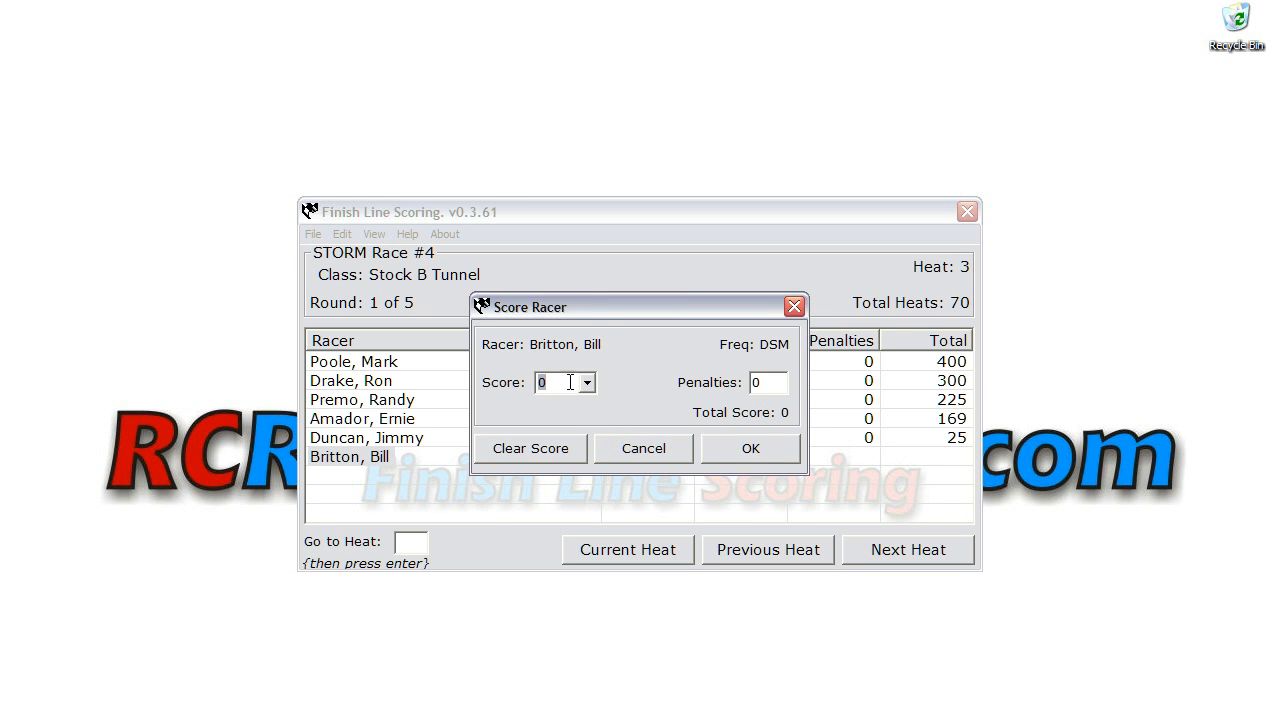
left_click(742, 450)
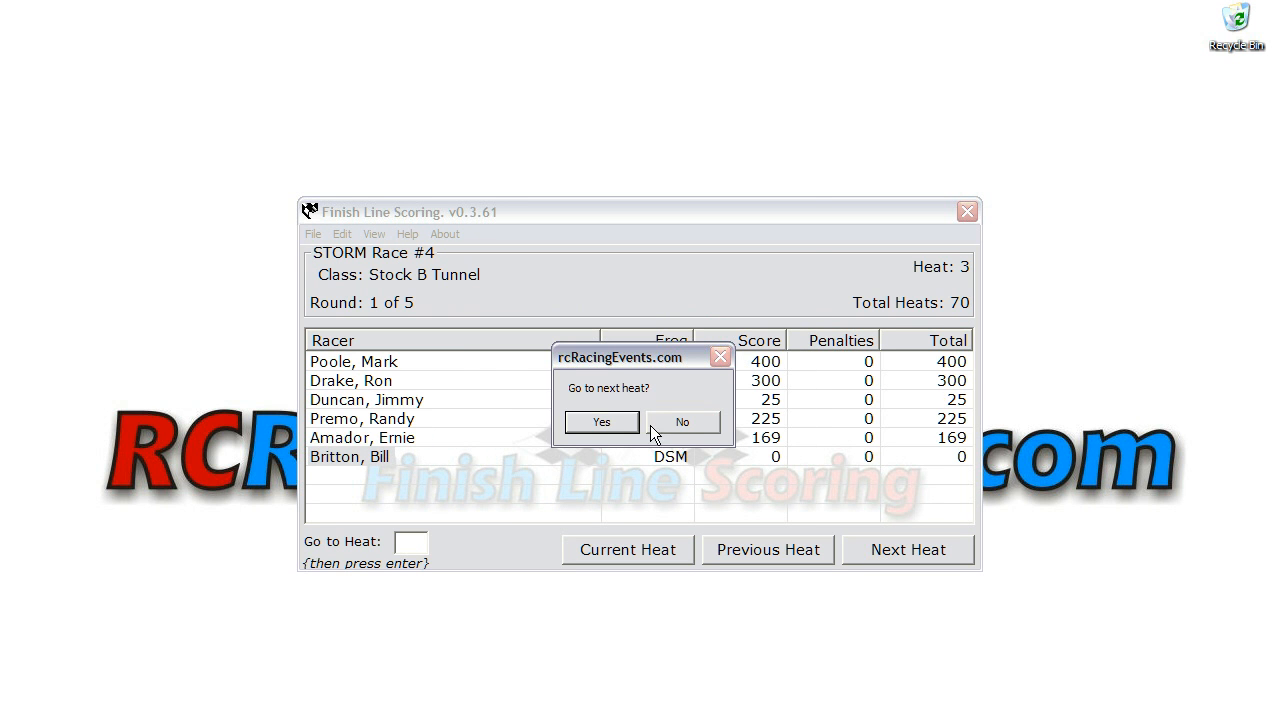
left_click(614, 420)
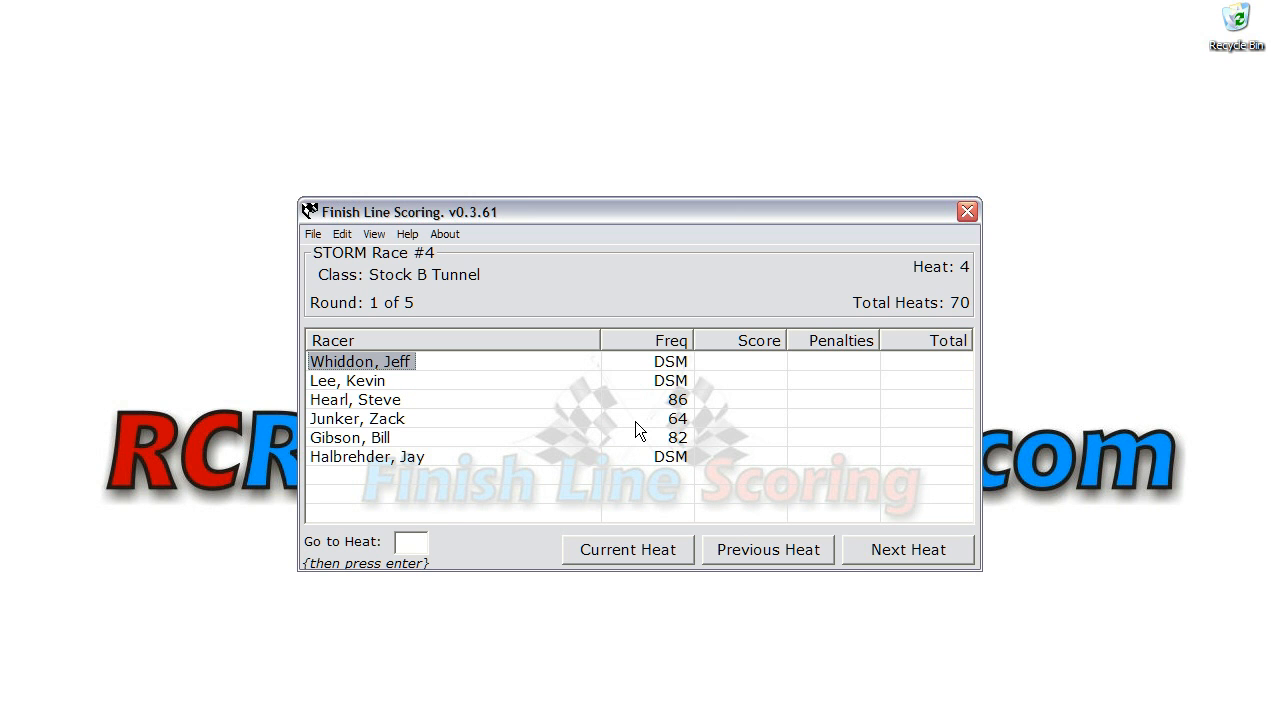
Step: Exit Finish Line Scoring
left_click(313, 235)
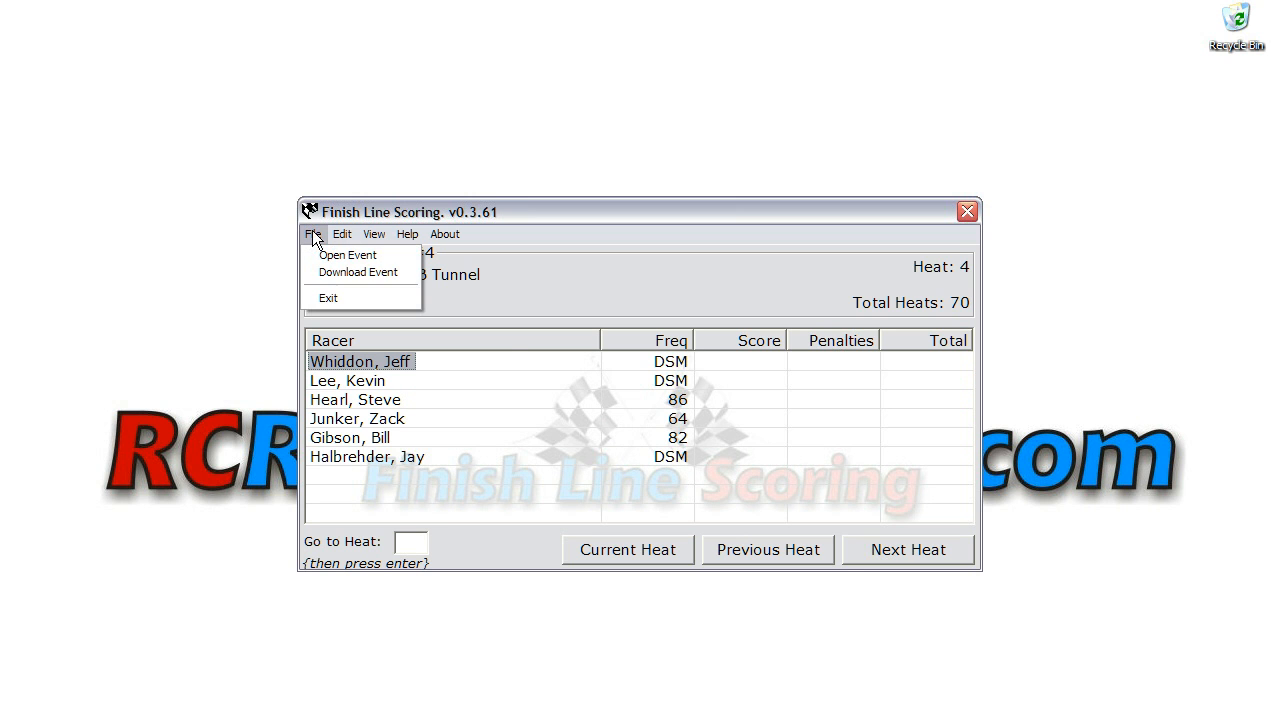
left_click(329, 297)
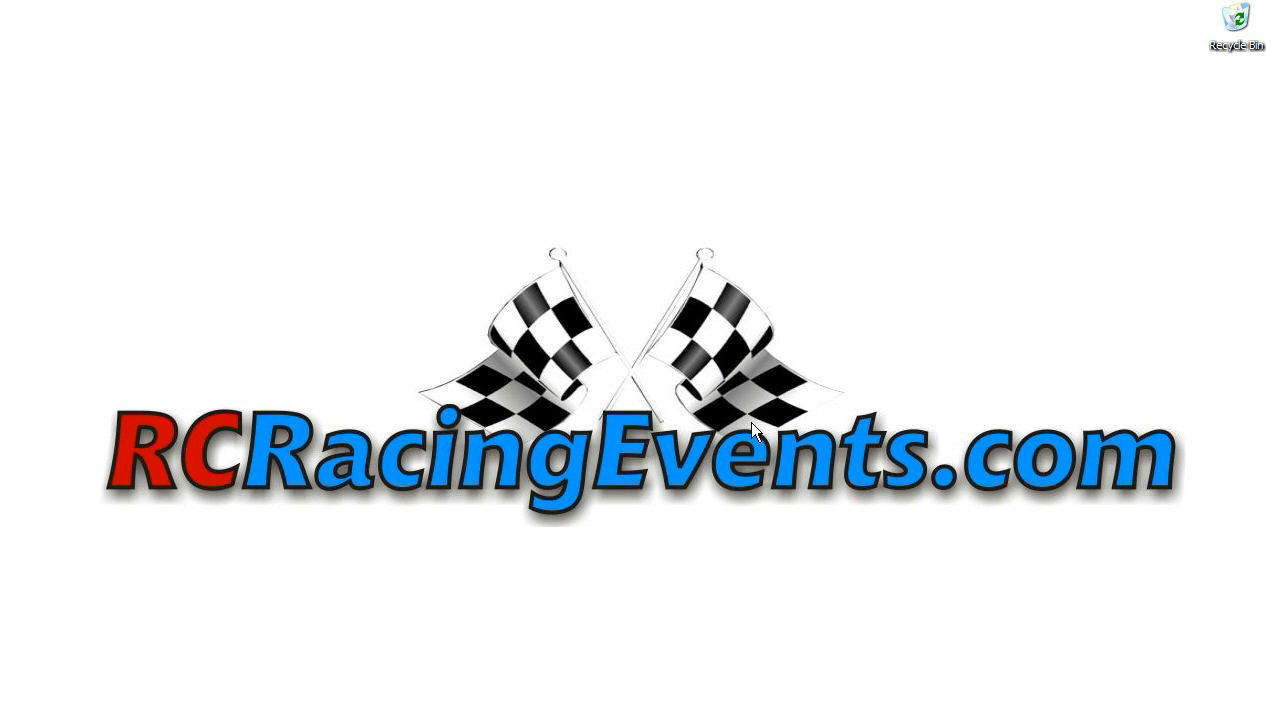